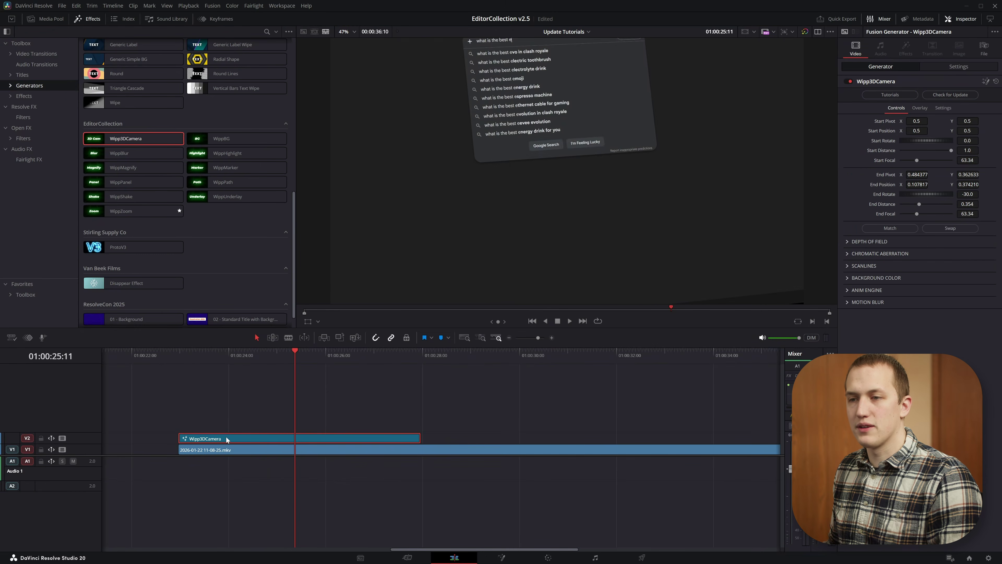
Show the Fusion overlay and move the Wipp3DCamera end pivot to about 0.493, 0.633 and end position to about 0.149, 0.377.
{"action": "left_click_drag", "start_coordinate": [271, 354], "coordinate": [386, 360]}
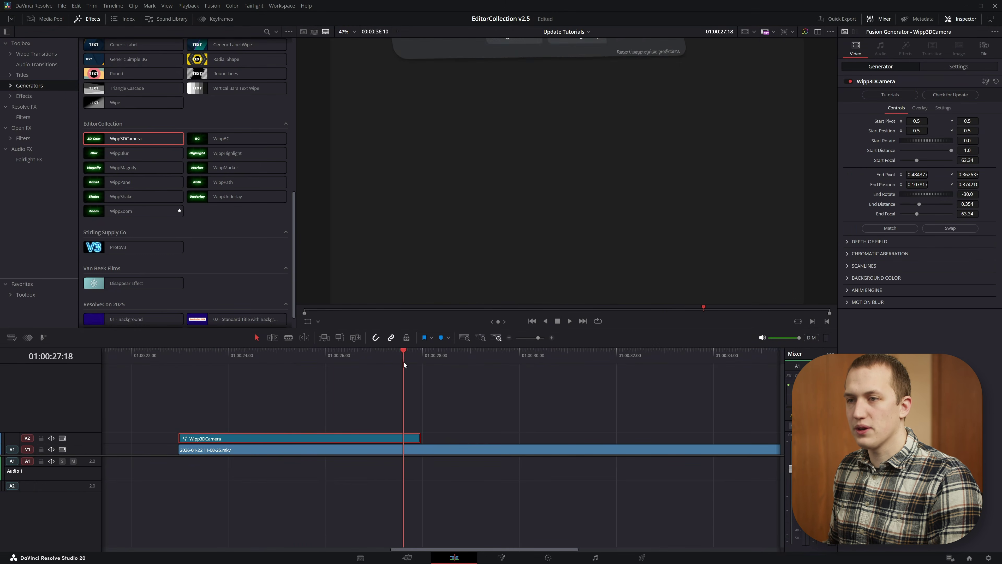
{"action": "left_click", "coordinate": [318, 321]}
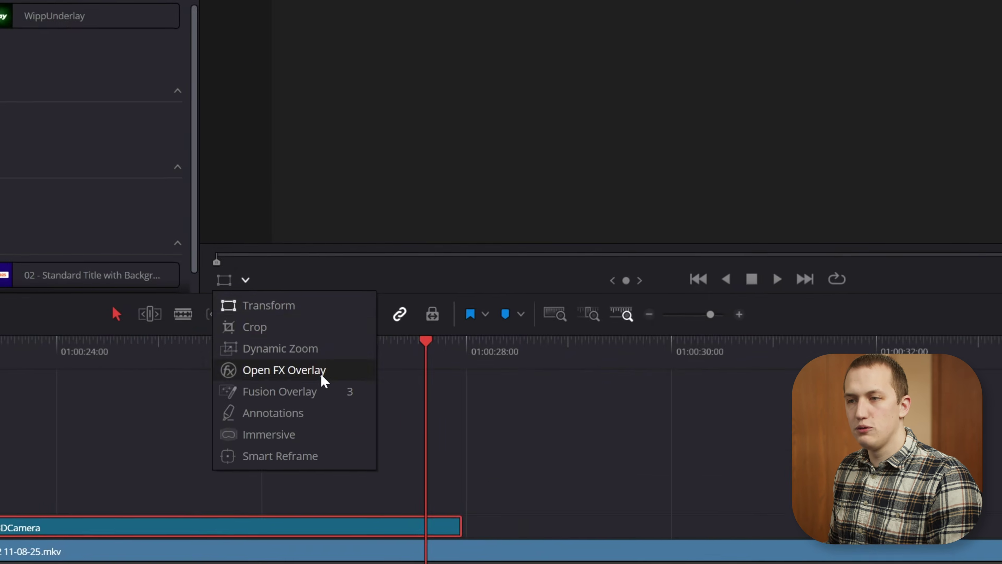
{"action": "left_click", "coordinate": [293, 392]}
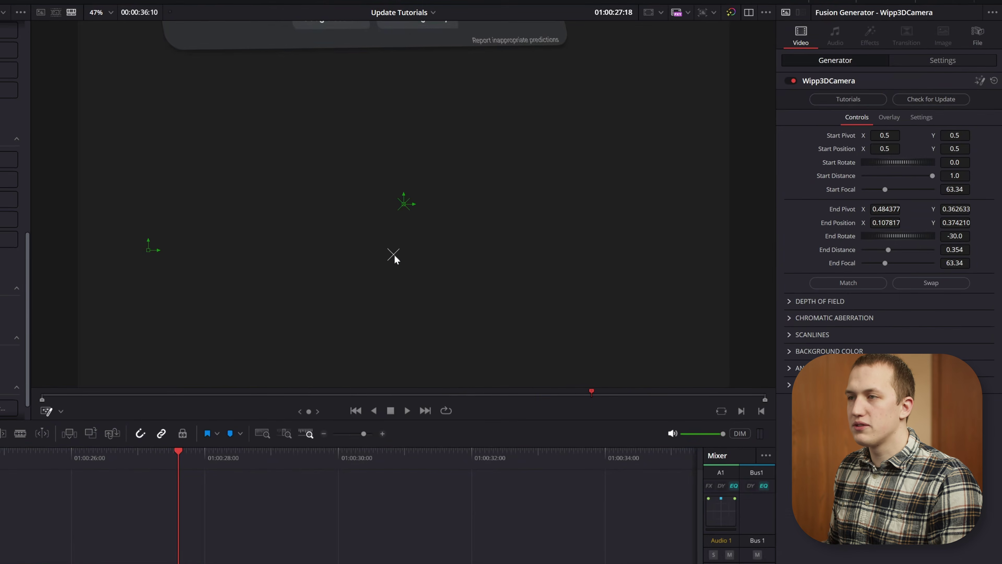
{"action": "left_click_drag", "start_coordinate": [394, 256], "coordinate": [397, 164]}
{"action": "left_click_drag", "start_coordinate": [144, 254], "coordinate": [175, 248]}
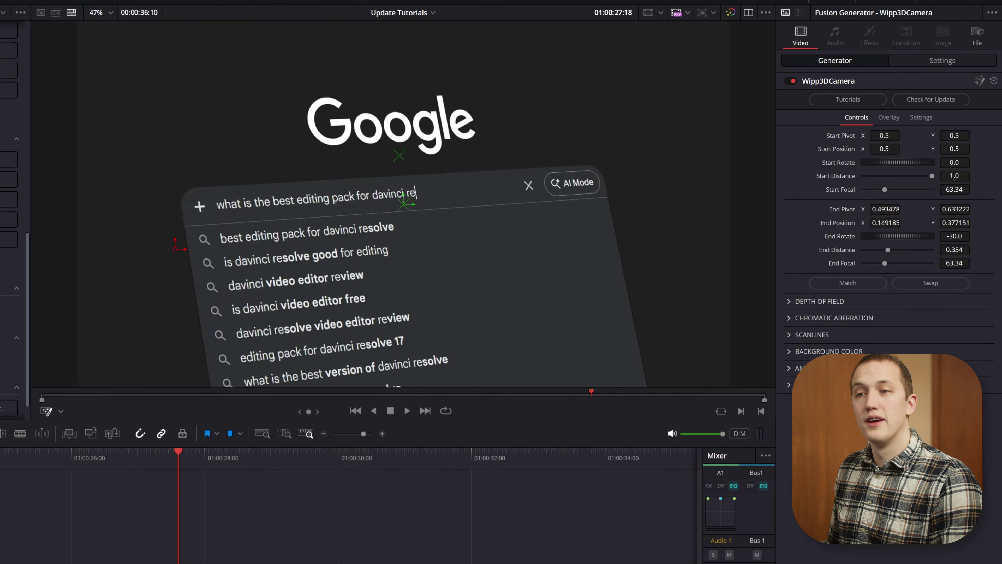
{"action": "key", "text": "slash"}
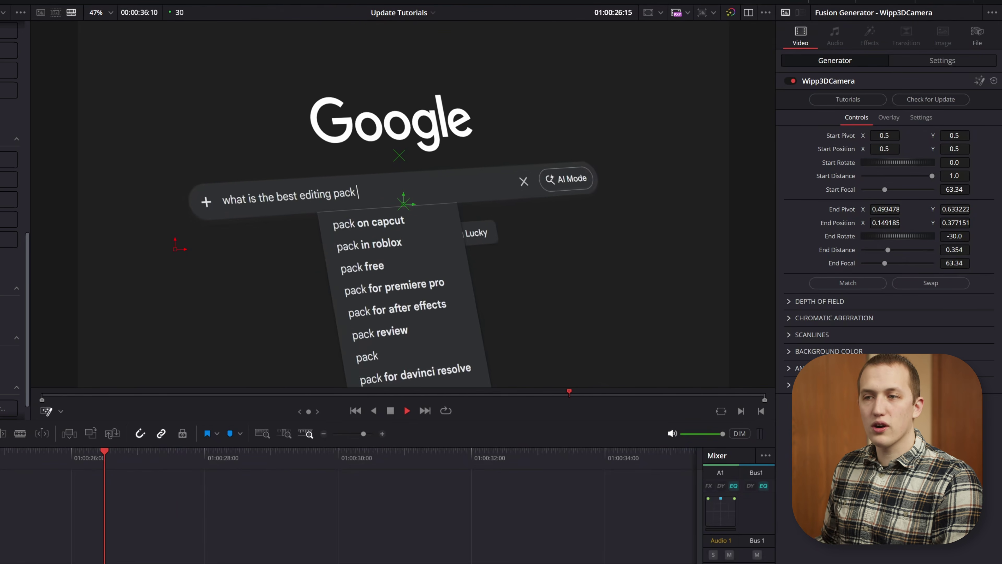
{"action": "key", "text": "space"}
At the clip's beginning, set start pivot to about 0.459, 0.596, start distance to 0.441 and start position to about 0.152, 0.672.
{"action": "key", "text": "Up"}
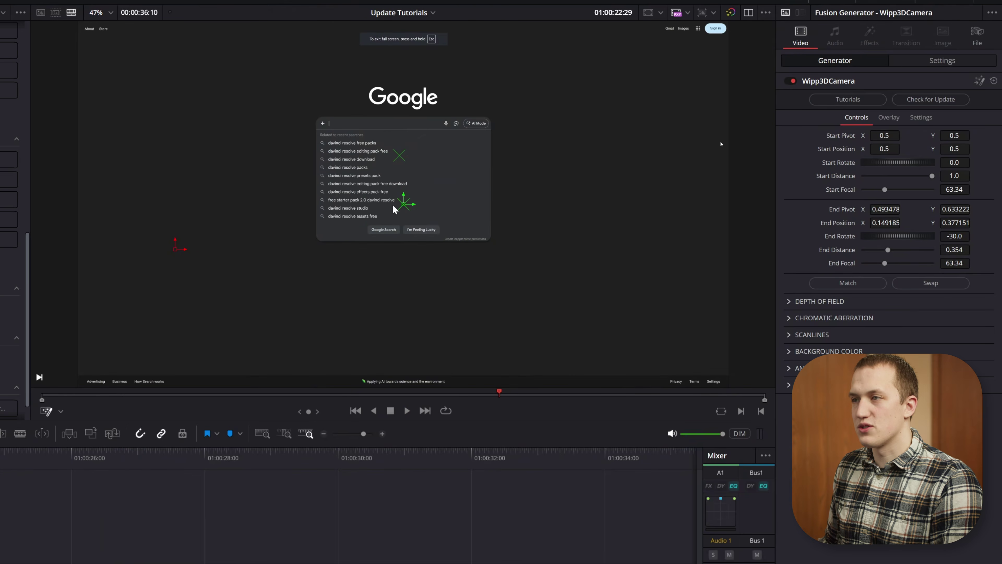
{"action": "left_click_drag", "start_coordinate": [407, 205], "coordinate": [376, 169]}
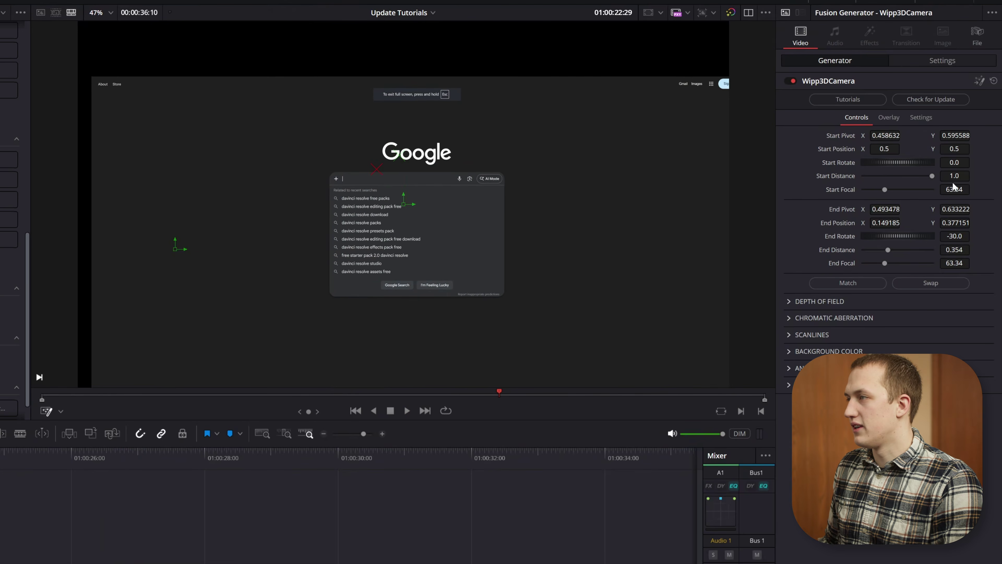
{"action": "left_click_drag", "start_coordinate": [935, 175], "coordinate": [896, 177]}
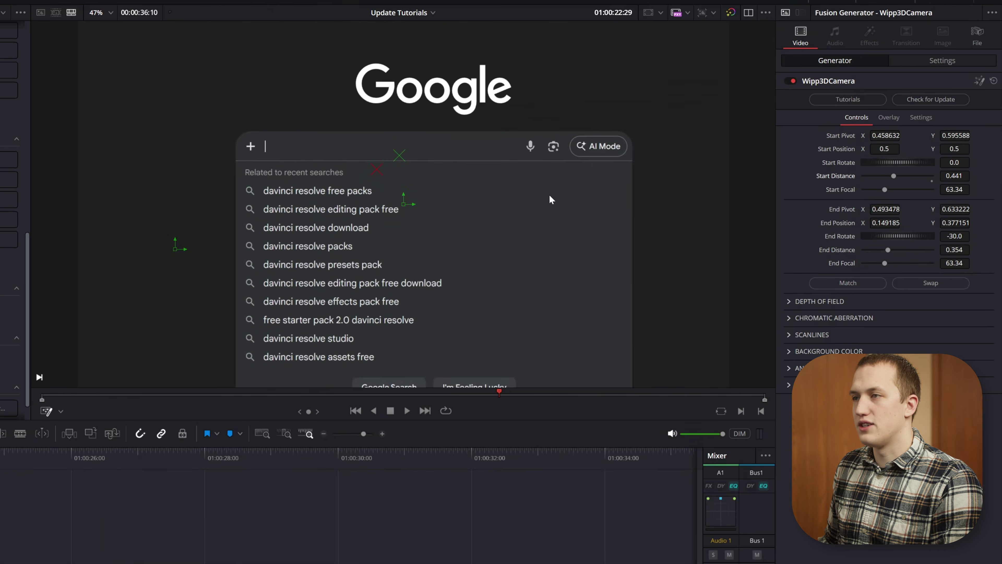
{"action": "left_click_drag", "start_coordinate": [405, 209], "coordinate": [176, 146]}
{"action": "key", "text": "space"}
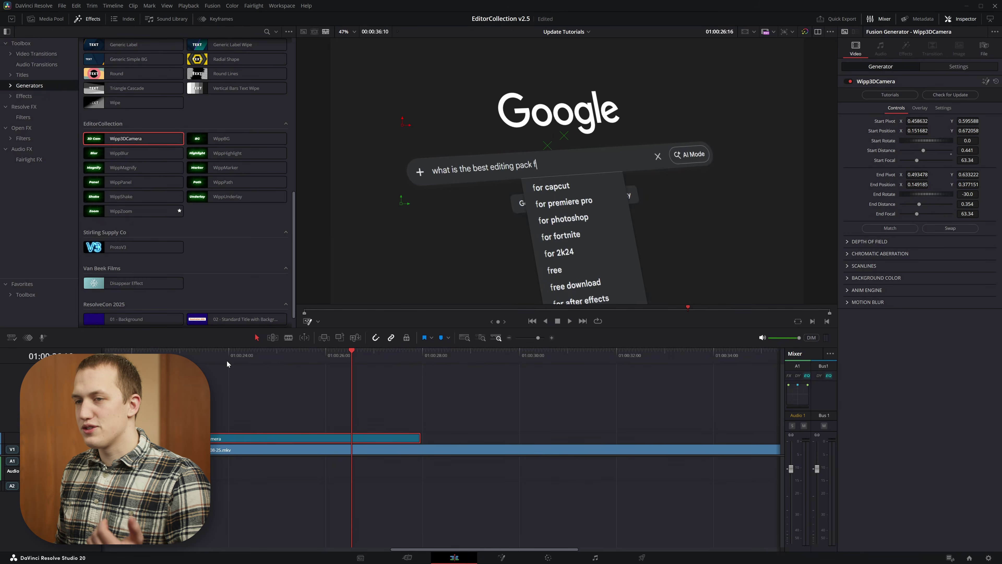
Review the camera move, switch the Anim Engine mode to Standard, and play the result.
{"action": "left_click", "coordinate": [204, 365]}
{"action": "left_click_drag", "start_coordinate": [204, 365], "coordinate": [308, 365]}
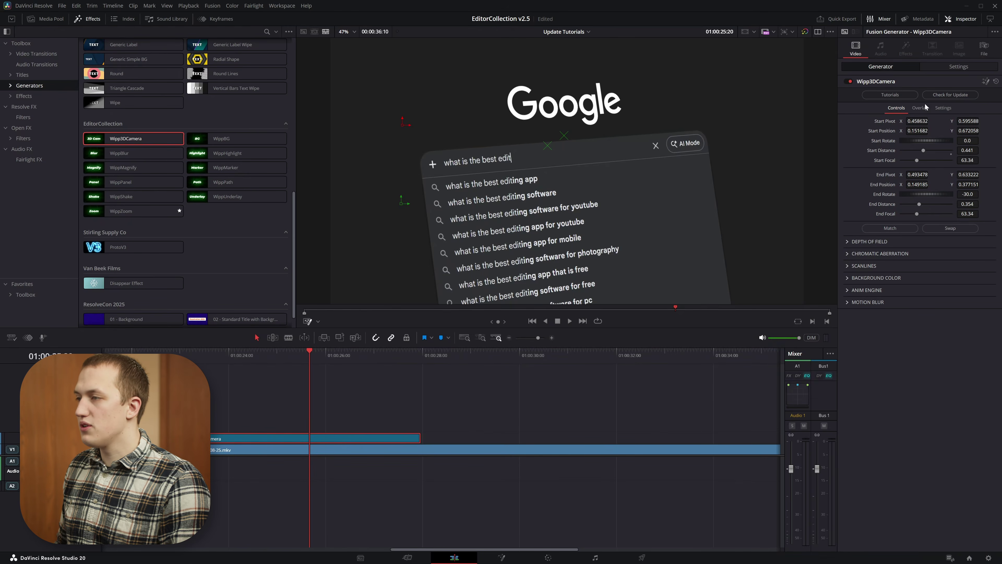
{"action": "left_click", "coordinate": [848, 289]}
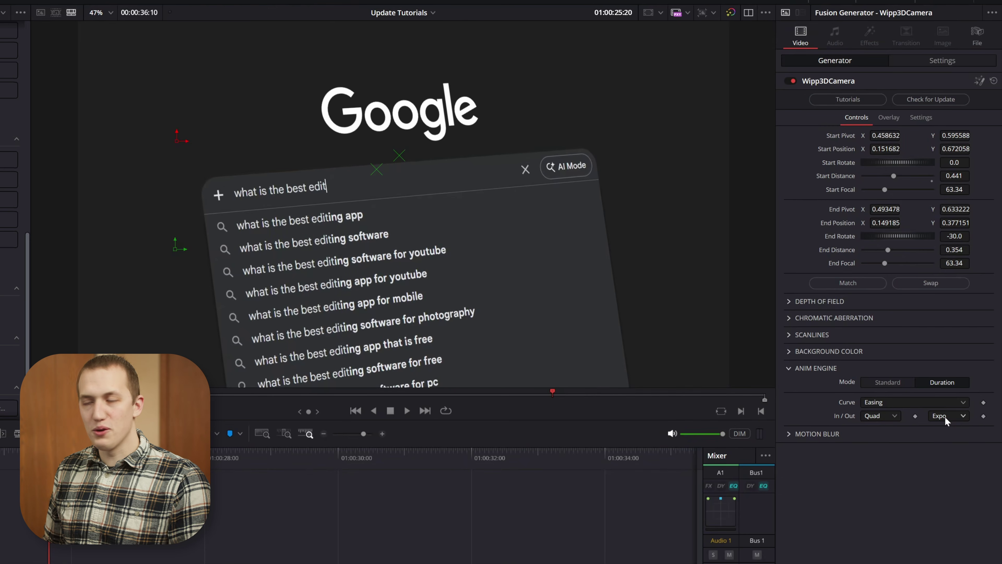
{"action": "left_click", "coordinate": [894, 382]}
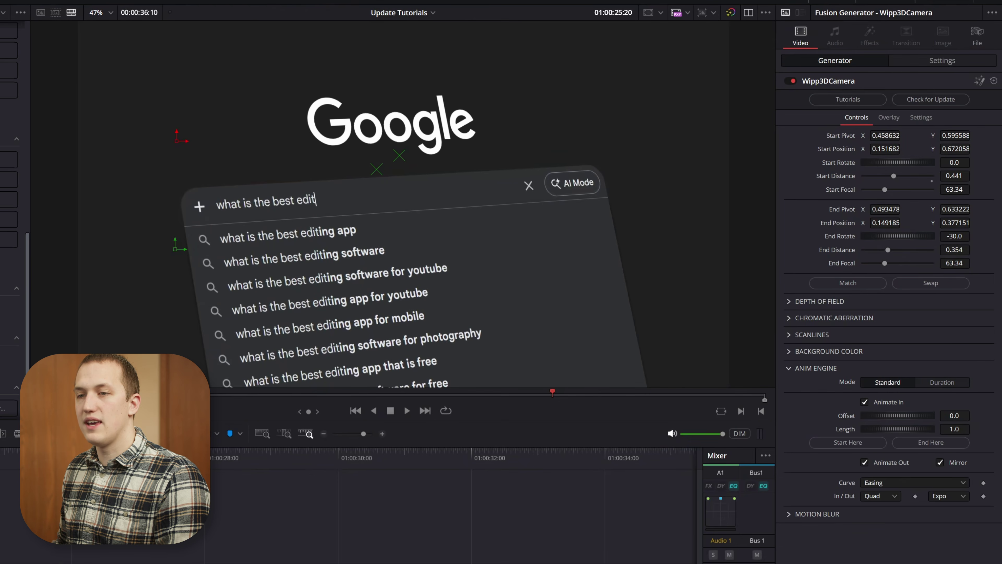
{"action": "key", "text": "space"}
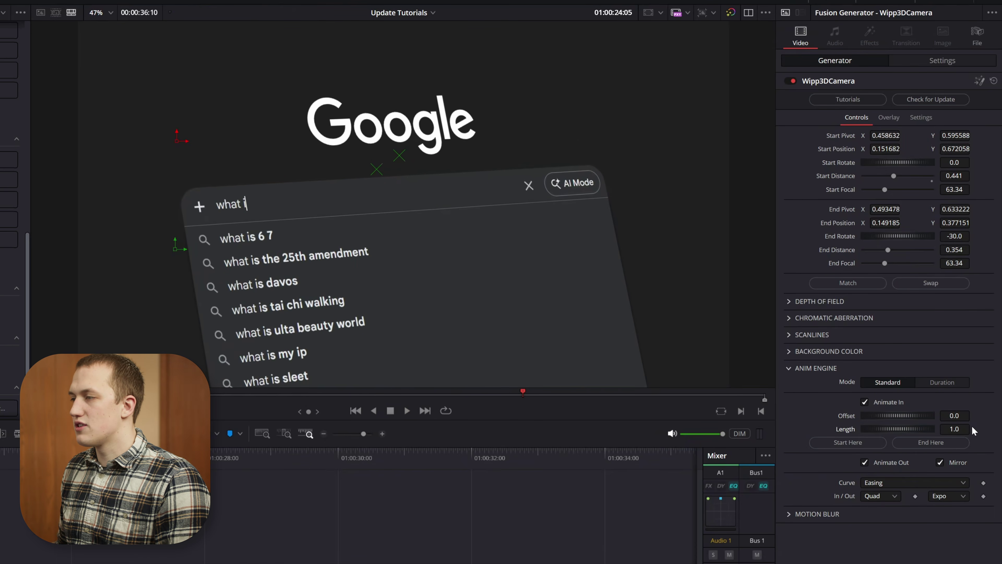
Set the animation length to 3.0 and turn off Animate Out for the camera move.
{"action": "type", "text": "3"}
{"action": "key", "text": "Tab"}
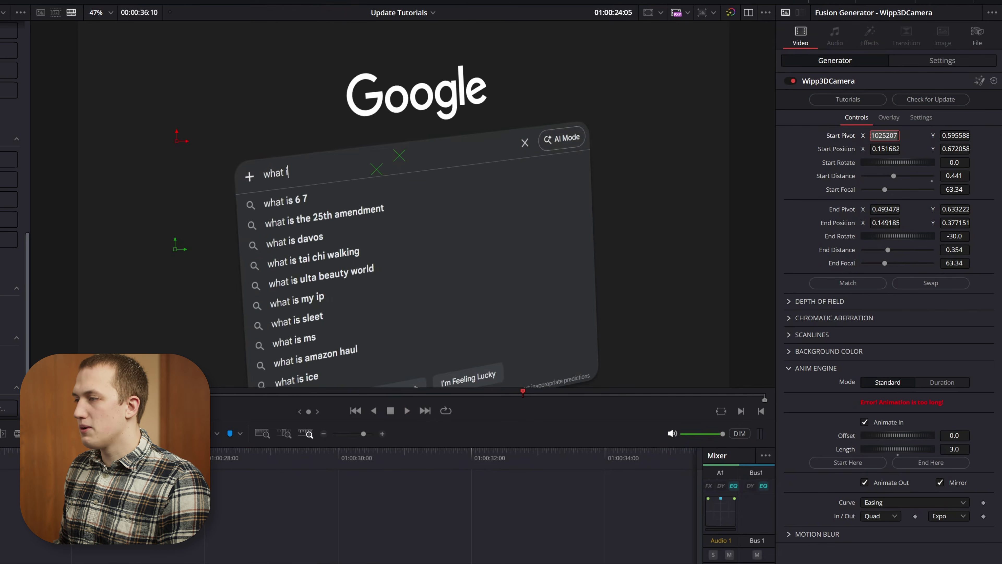
{"action": "left_click", "coordinate": [888, 481]}
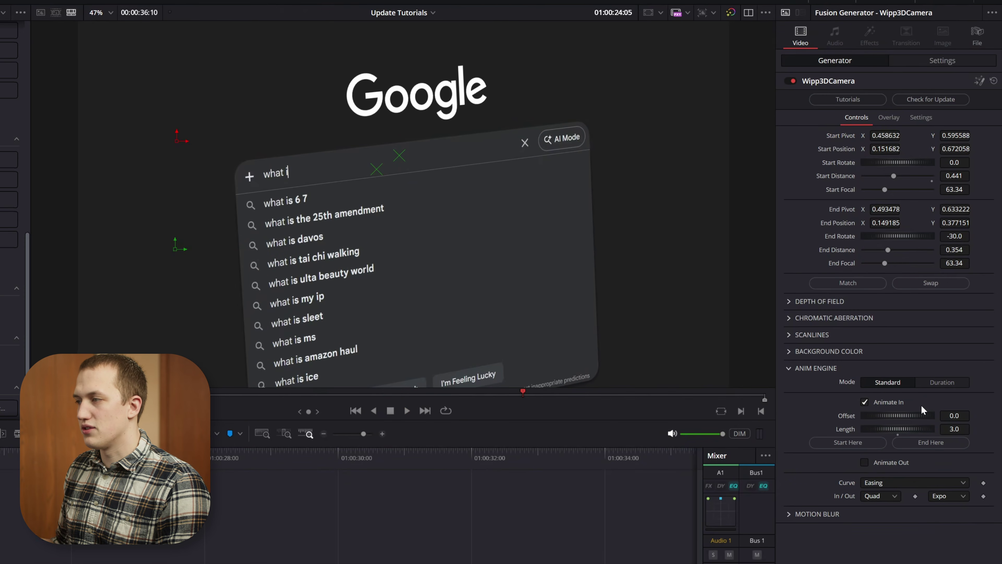
{"action": "key", "text": "space"}
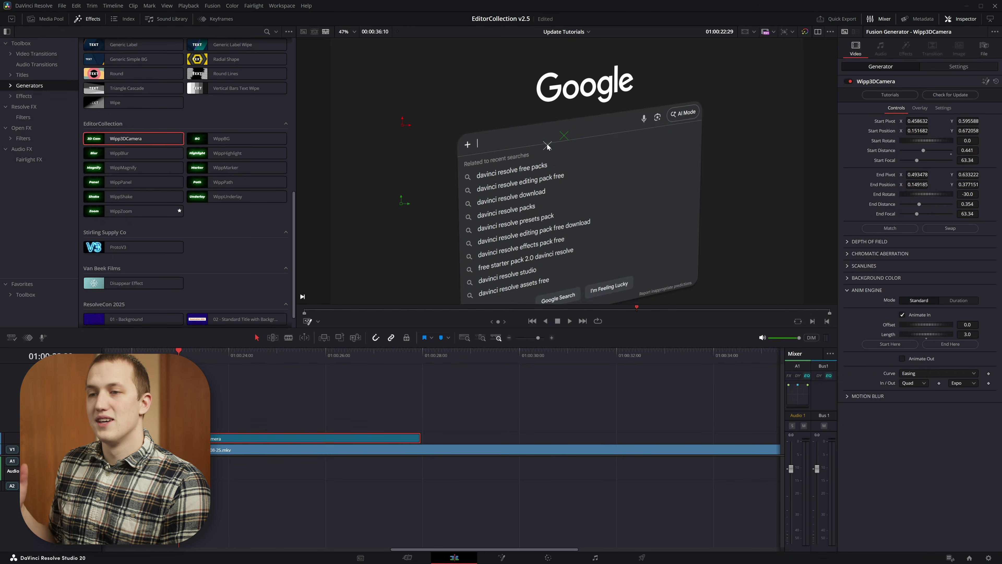
Reframe the start view with pivot about 0.473, 0.616, distance 0.332 and position about 0.092, 0.660.
{"action": "mouse_move", "coordinate": [548, 145]}
{"action": "left_mouse_down"}
{"action": "mouse_move", "coordinate": [539, 147]}
{"action": "mouse_move", "coordinate": [563, 152]}
{"action": "left_mouse_up"}
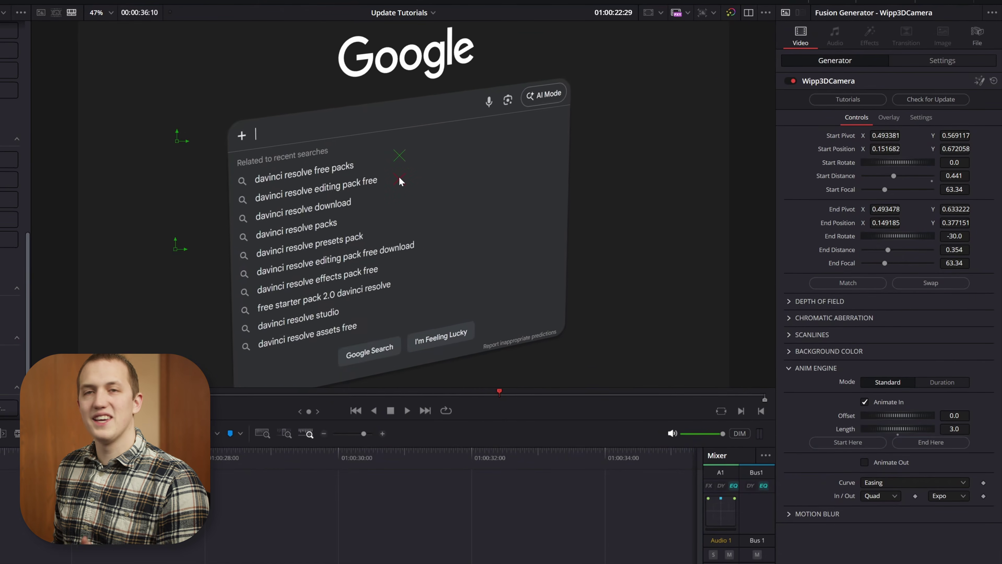
{"action": "left_click_drag", "start_coordinate": [399, 180], "coordinate": [385, 161]}
{"action": "left_click_drag", "start_coordinate": [954, 175], "coordinate": [942, 176]}
{"action": "left_click_drag", "start_coordinate": [176, 139], "coordinate": [131, 118]}
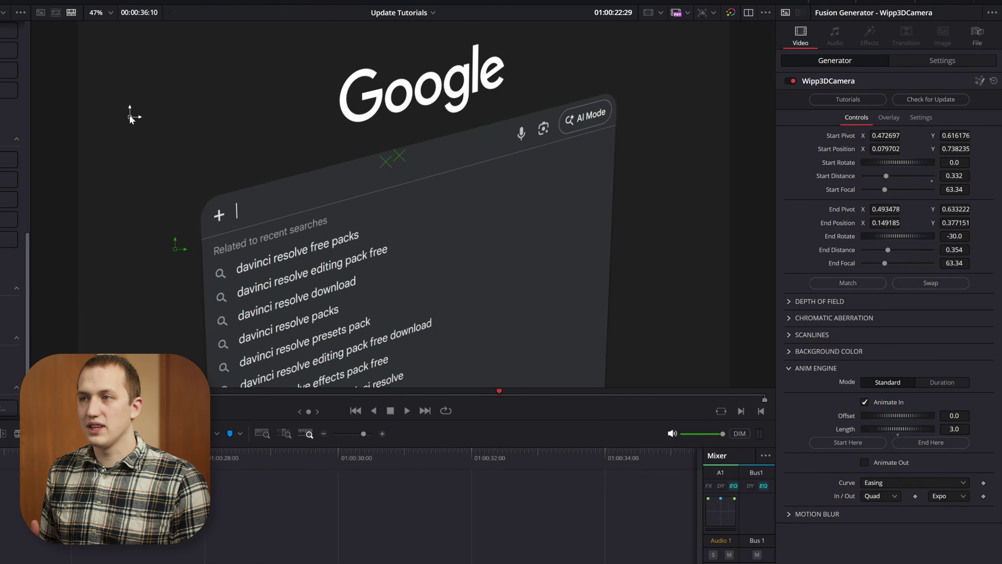
{"action": "left_click_drag", "start_coordinate": [130, 118], "coordinate": [138, 145]}
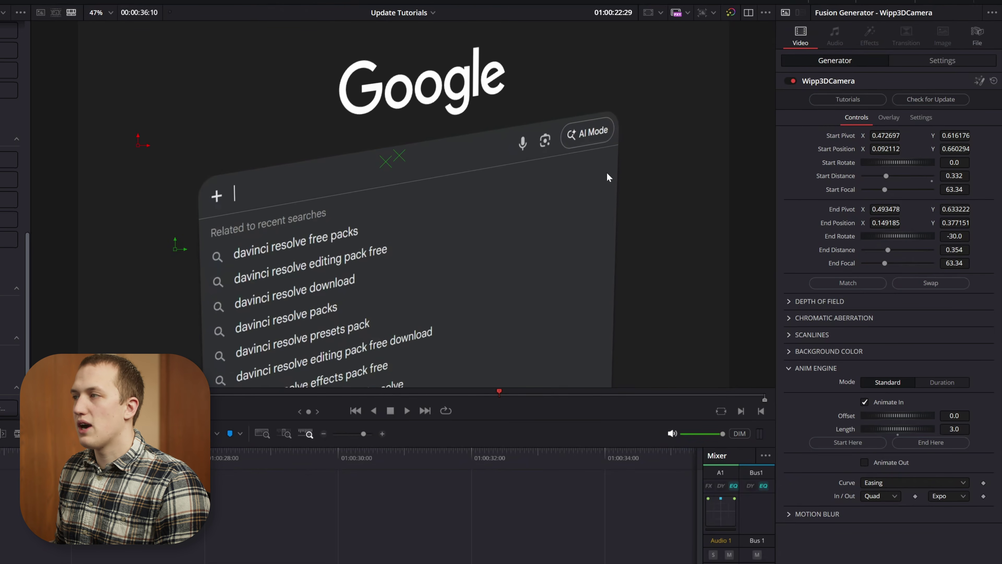
Set the start rotation to -30 and move the start position to about 0.098, 0.493.
{"action": "mouse_move", "coordinate": [929, 163]}
{"action": "left_mouse_down"}
{"action": "mouse_move", "coordinate": [844, 153]}
{"action": "mouse_move", "coordinate": [939, 158]}
{"action": "mouse_move", "coordinate": [908, 160]}
{"action": "mouse_move", "coordinate": [923, 162]}
{"action": "left_mouse_up"}
{"action": "left_click", "coordinate": [959, 163]}
{"action": "type", "text": "-30"}
{"action": "key", "text": "Tab"}
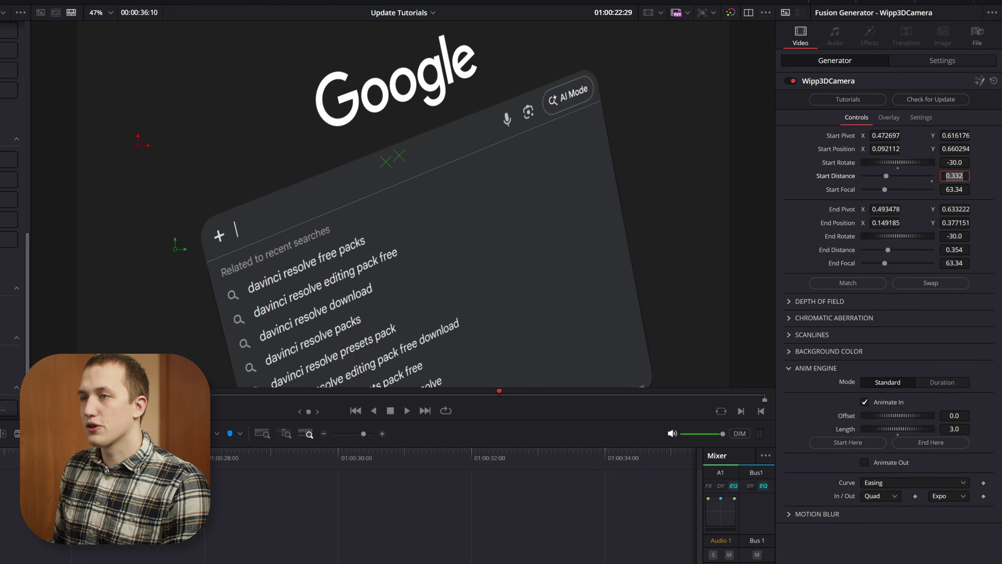
{"action": "left_click_drag", "start_coordinate": [138, 144], "coordinate": [143, 209]}
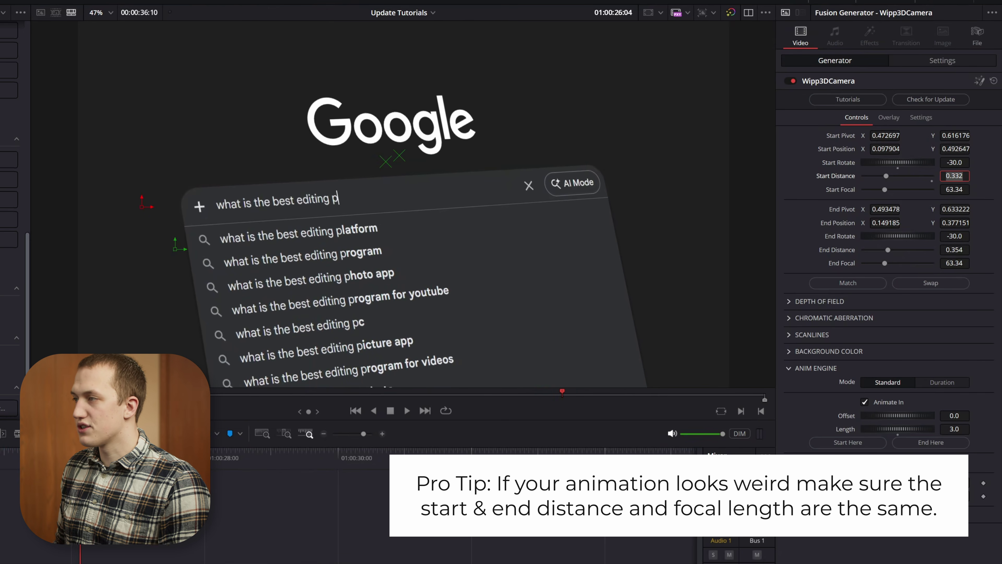
Set the end distance to 0.332 and align the end pivot with the start pivot at about 0.474, 0.614.
{"action": "double_click", "coordinate": [955, 249]}
{"action": "type", "text": "0.332"}
{"action": "key", "text": "Return"}
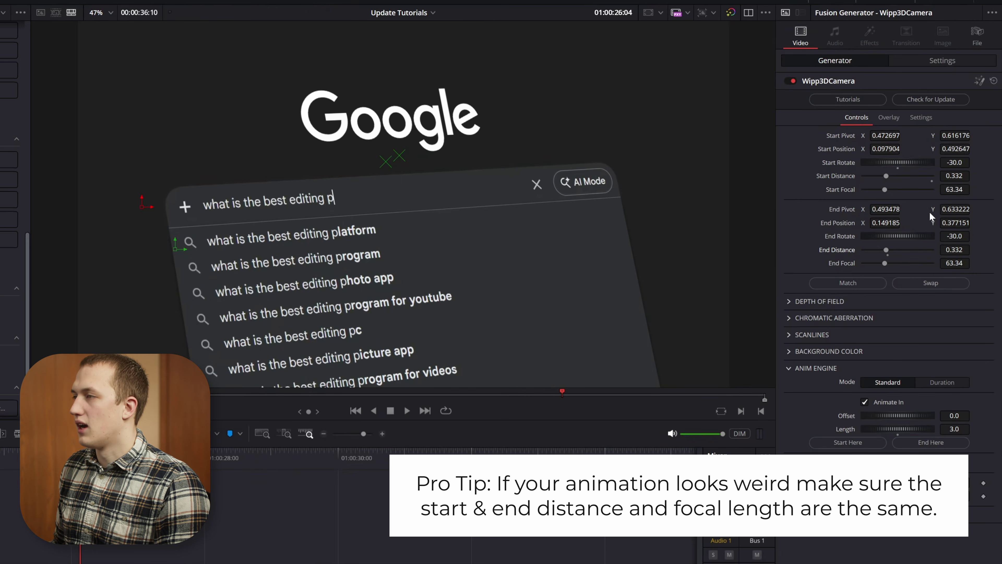
{"action": "left_click_drag", "start_coordinate": [955, 209], "coordinate": [962, 209]}
{"action": "mouse_move", "coordinate": [400, 151]}
{"action": "left_mouse_down"}
{"action": "mouse_move", "coordinate": [403, 164]}
{"action": "mouse_move", "coordinate": [388, 164]}
{"action": "left_mouse_up"}
Move the end position to about 0.280, 0.308 and play the camera move from the clip's beginning.
{"action": "left_click_drag", "start_coordinate": [176, 248], "coordinate": [260, 274]}
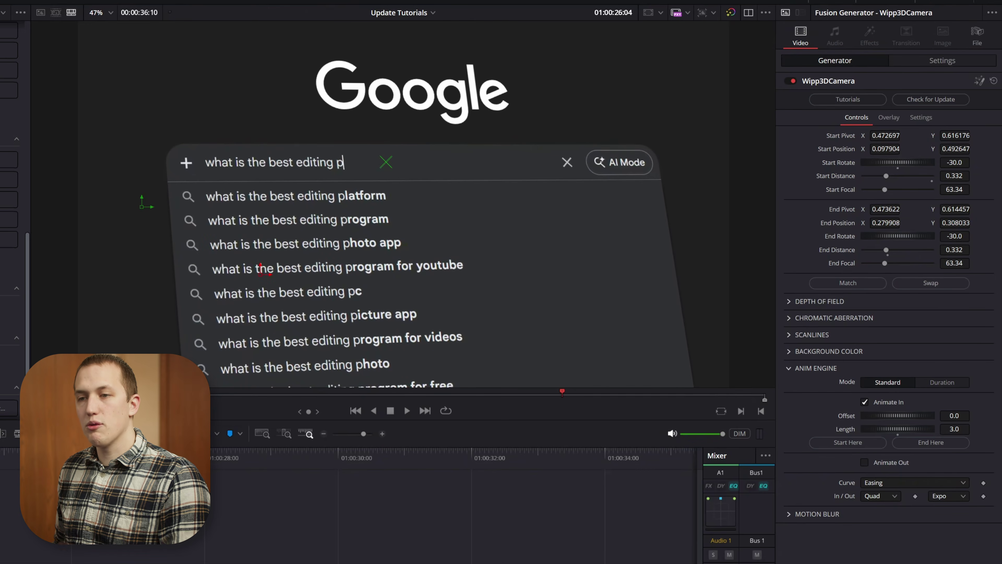
{"action": "key", "text": "Up"}
{"action": "key", "text": "space"}
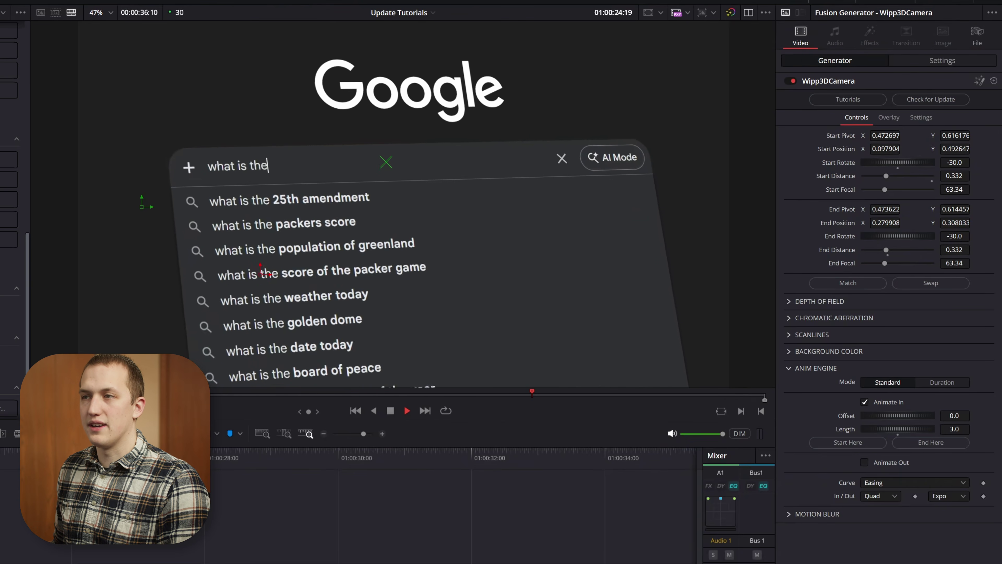
{"action": "key", "text": "space"}
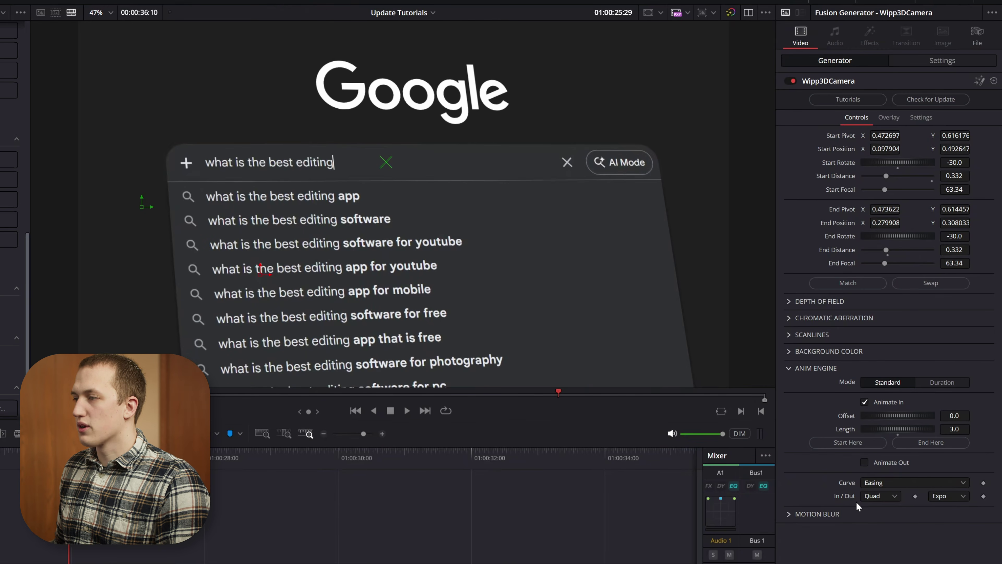
Set both the In and Out easing to Sine and the animation length to 4.0, checking the move in playback.
{"action": "left_click", "coordinate": [869, 496]}
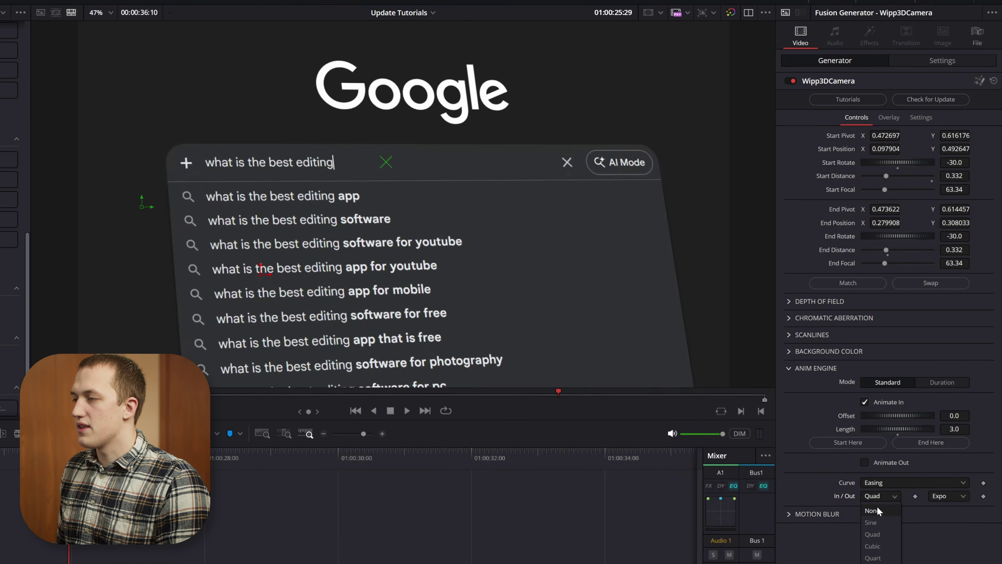
{"action": "left_click", "coordinate": [877, 523]}
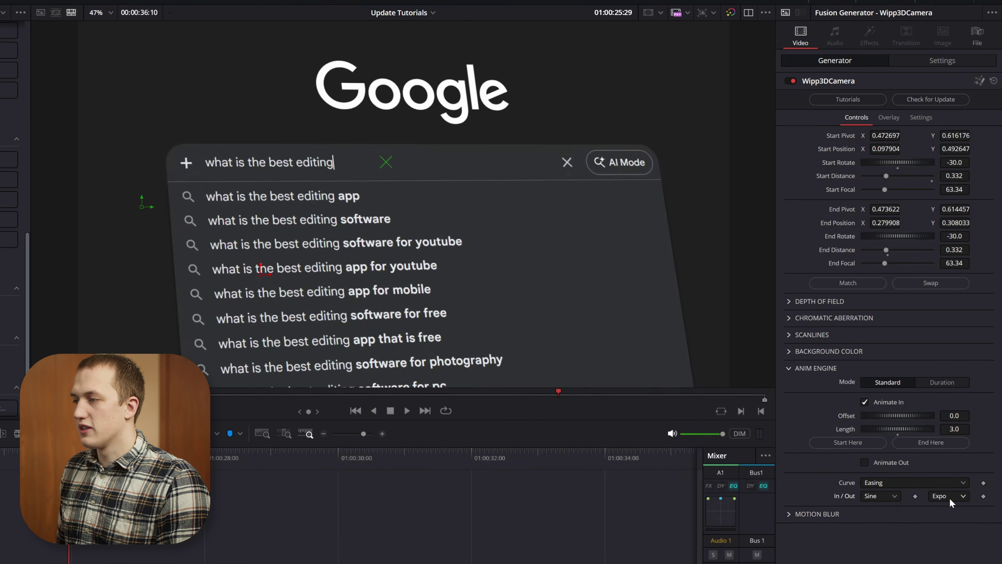
{"action": "left_click", "coordinate": [949, 498]}
{"action": "left_click", "coordinate": [943, 520]}
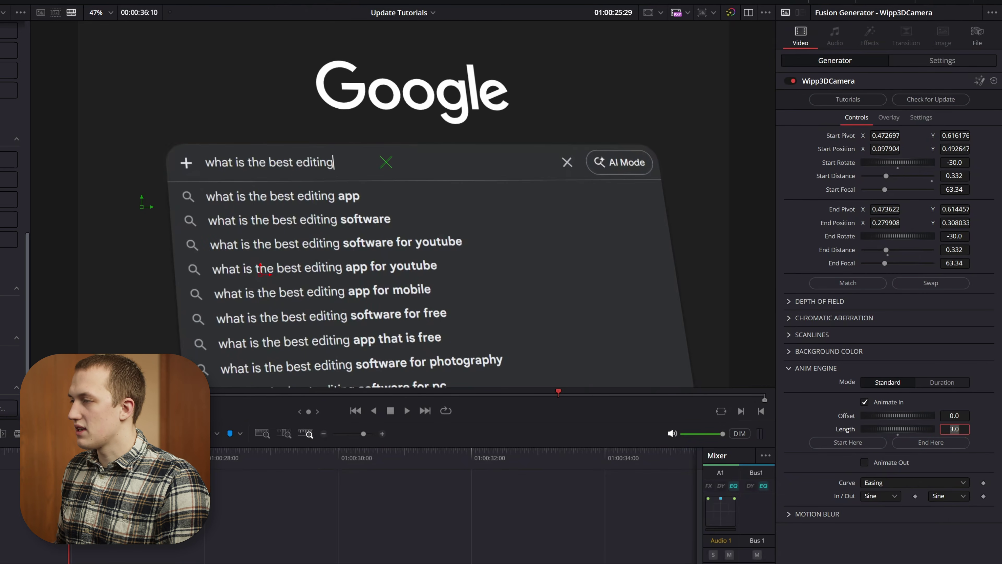
{"action": "scroll", "coordinate": [955, 428], "scroll_direction": "up", "scroll_amount": 1}
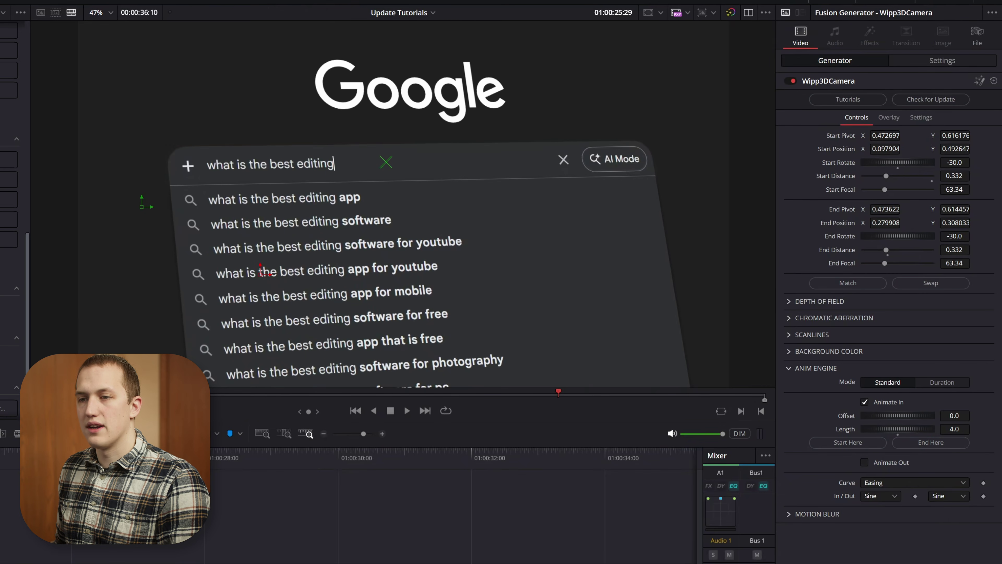
{"action": "key", "text": "space"}
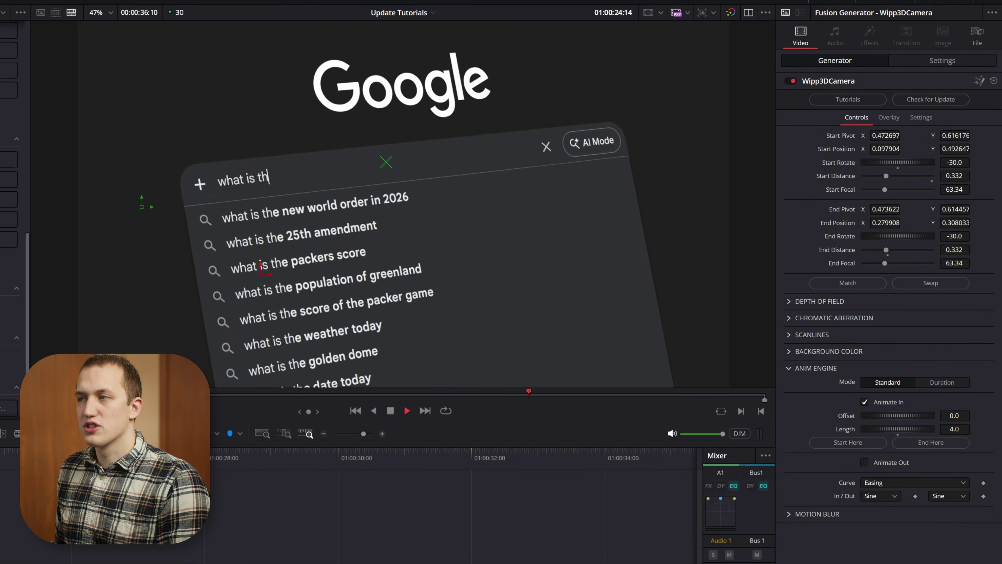
{"action": "key", "text": "space"}
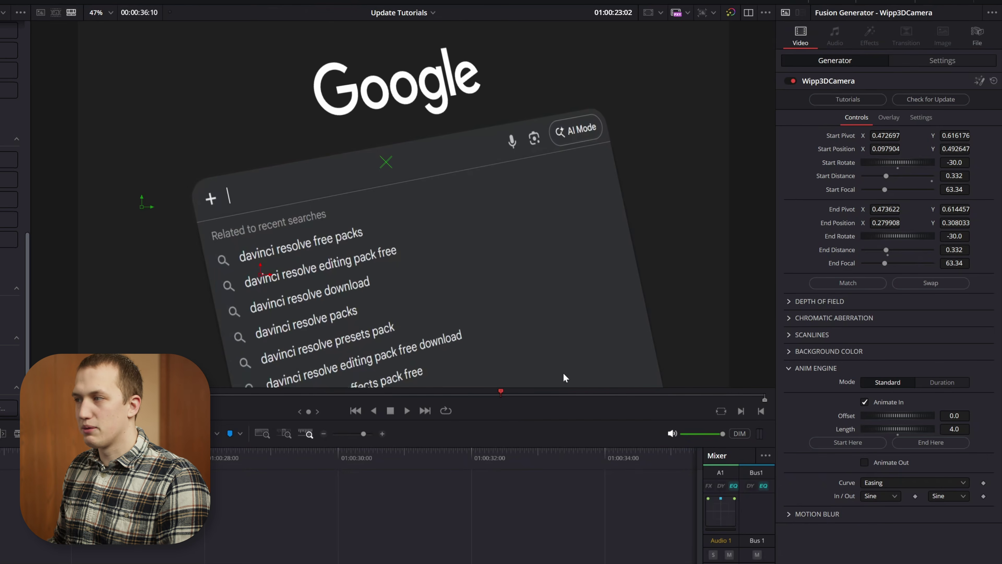
Enable depth of field and set the start focus to 0.339 and the end focus to 0.353.
{"action": "left_click", "coordinate": [787, 301]}
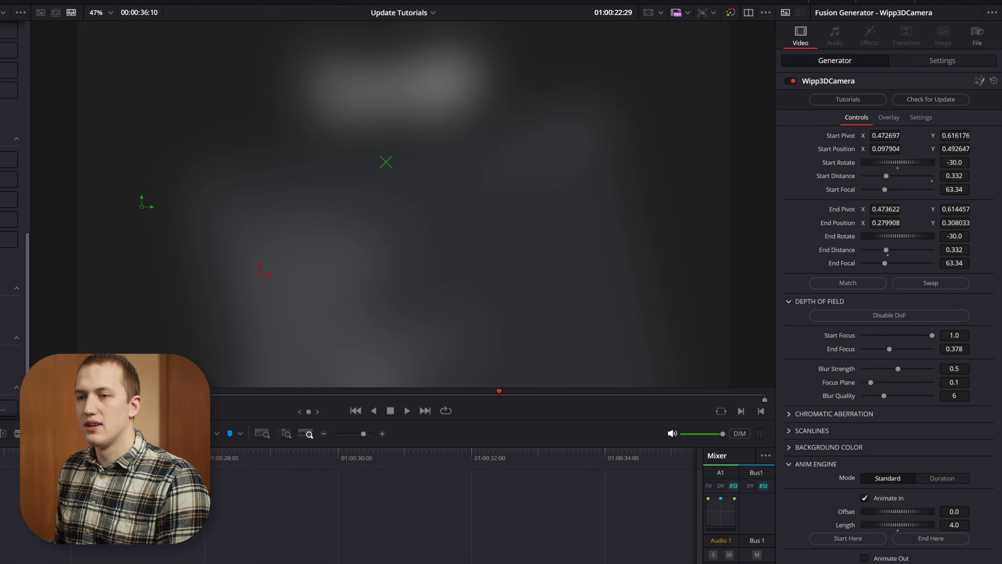
{"action": "left_click_drag", "start_coordinate": [932, 335], "coordinate": [885, 341]}
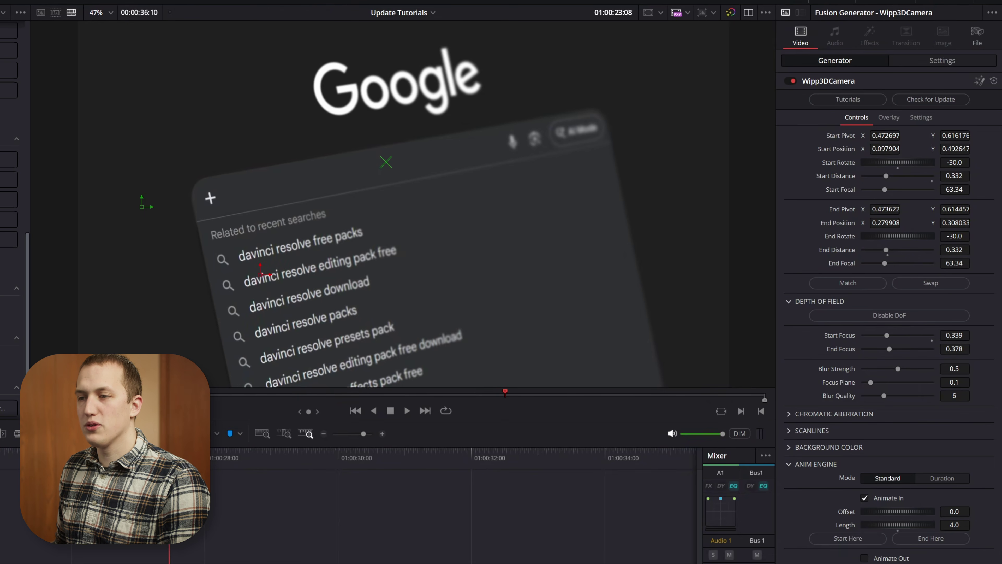
{"action": "mouse_move", "coordinate": [889, 349]}
{"action": "left_mouse_down"}
{"action": "mouse_move", "coordinate": [874, 348]}
{"action": "mouse_move", "coordinate": [889, 347]}
{"action": "left_mouse_up"}
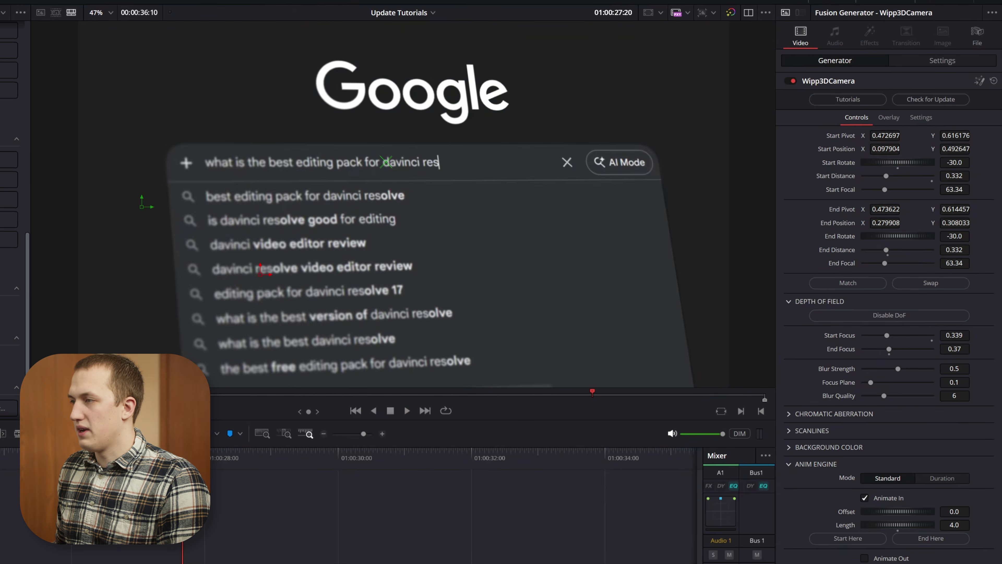
{"action": "left_click_drag", "start_coordinate": [954, 349], "coordinate": [950, 349]}
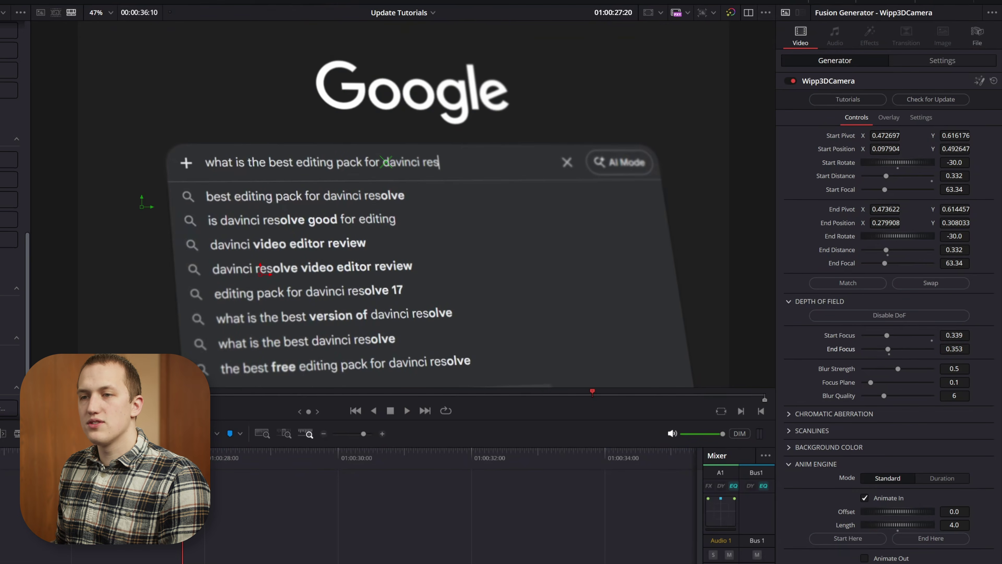
Play the camera move from the clip's beginning and review the timeline playback resolution and render cache options.
{"action": "key", "text": "Up"}
{"action": "key", "text": "space"}
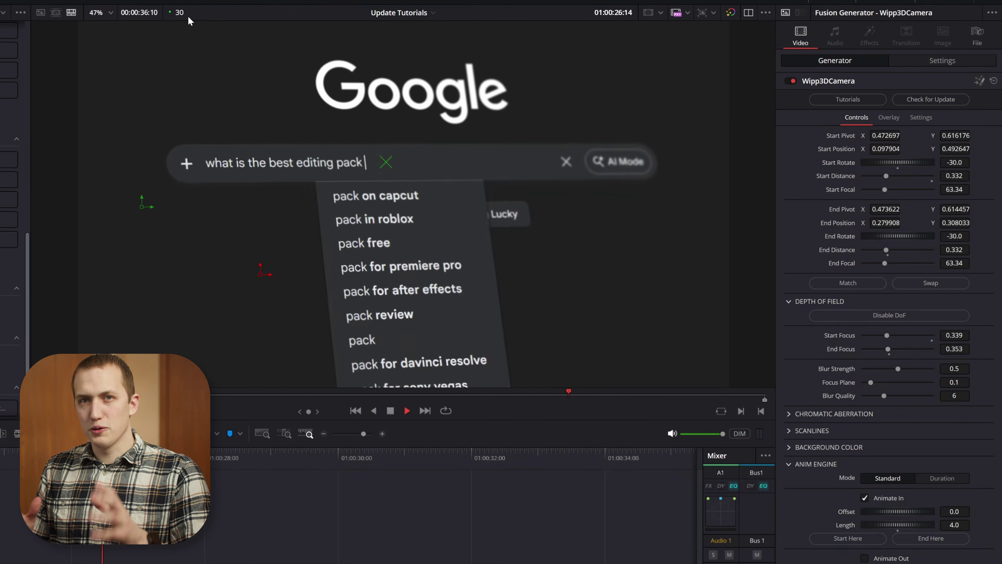
{"action": "key", "text": "space"}
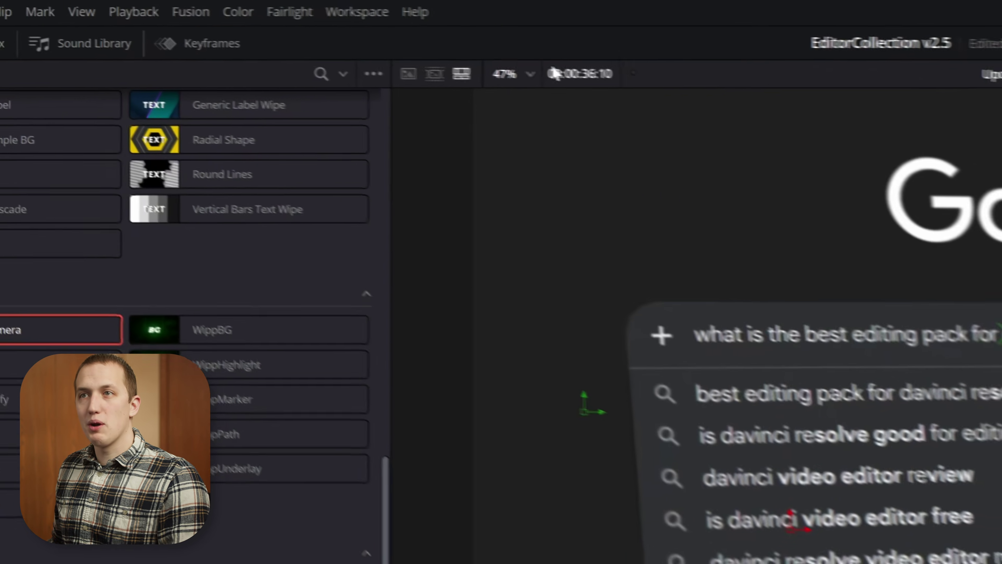
{"action": "left_click", "coordinate": [149, 14]}
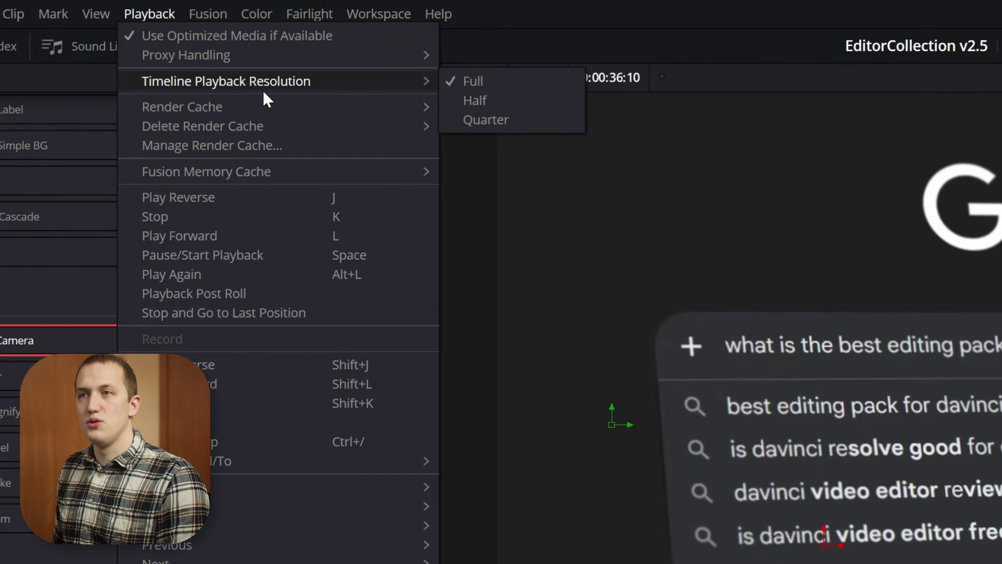
{"action": "mouse_move", "coordinate": [230, 105]}
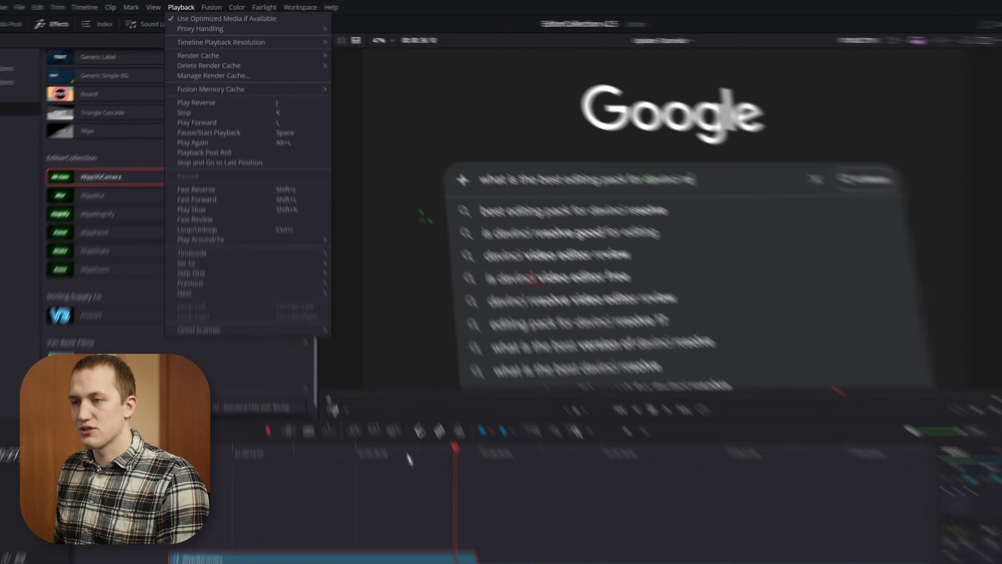
{"action": "key", "text": "Escape"}
Adjust the depth of field to blur strength 0.732, focus plane 0.126 and end focus 0.36.
{"action": "key", "text": "space"}
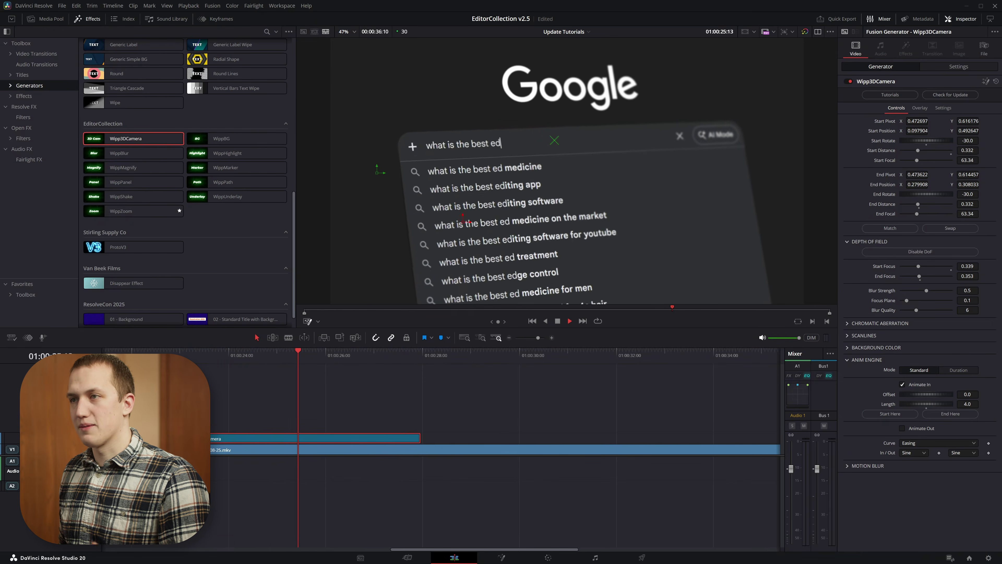
{"action": "key", "text": "space"}
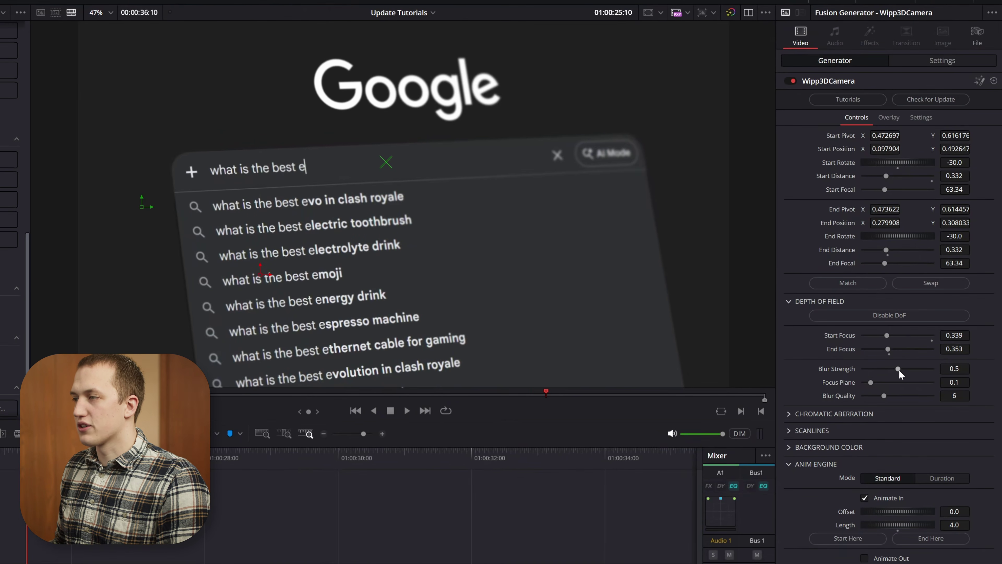
{"action": "left_click_drag", "start_coordinate": [898, 369], "coordinate": [918, 382]}
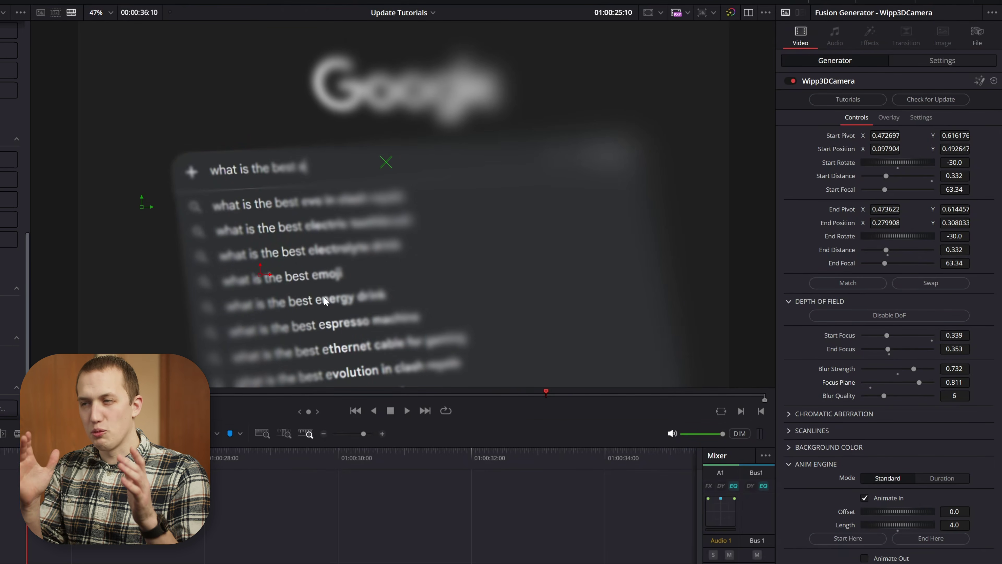
{"action": "left_click_drag", "start_coordinate": [916, 386], "coordinate": [872, 385]}
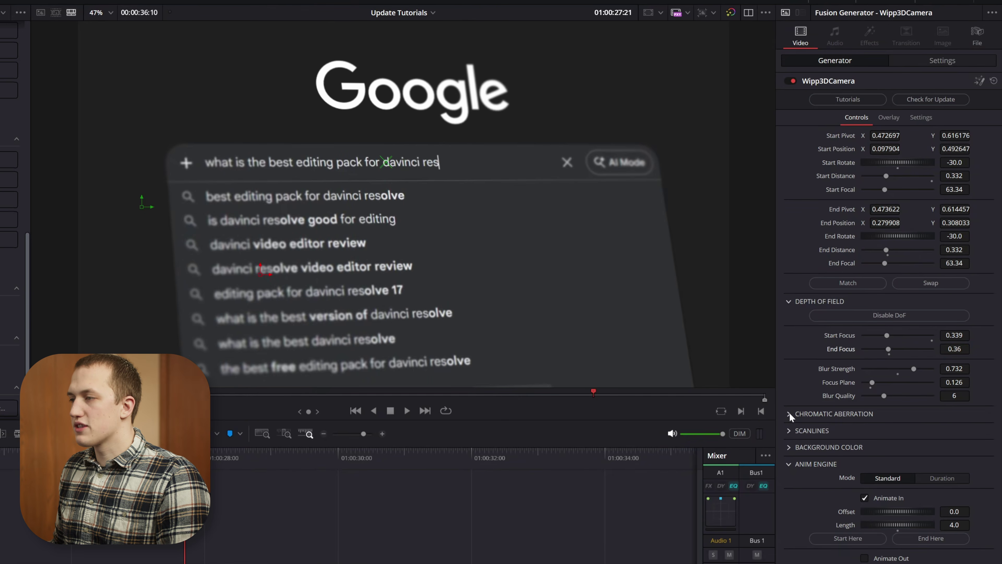
Enable chromatic aberration at strength 0.0142 and scanlines with amount 0.827, checking the look close up and in playback.
{"action": "left_click", "coordinate": [790, 414]}
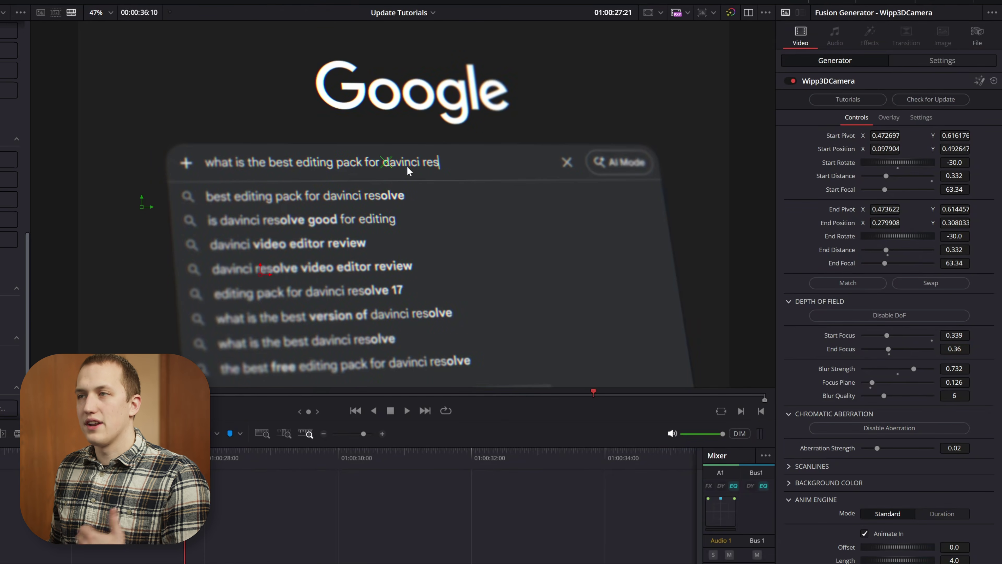
{"action": "scroll", "coordinate": [407, 162], "scroll_direction": "up", "scroll_amount": 8}
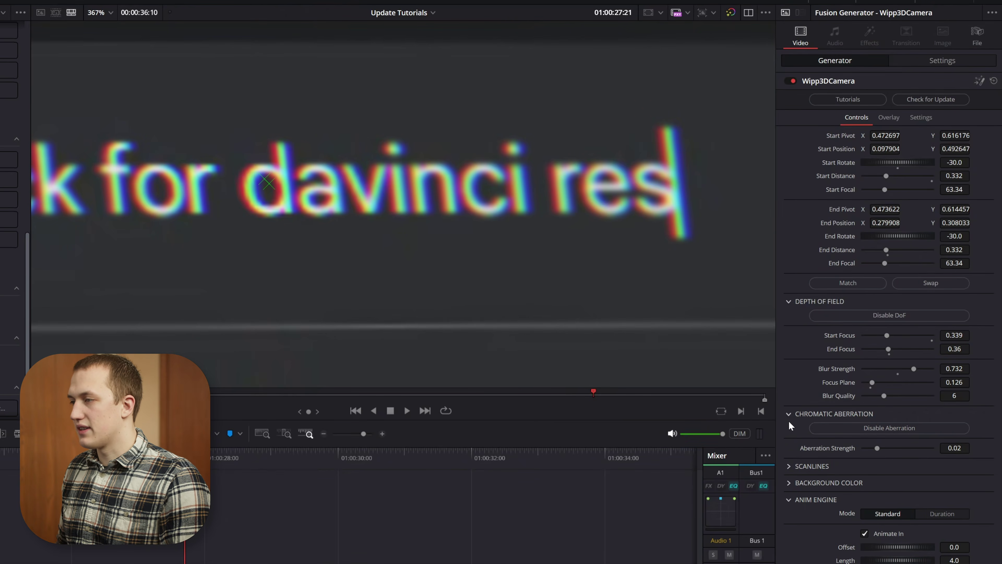
{"action": "left_click", "coordinate": [789, 466]}
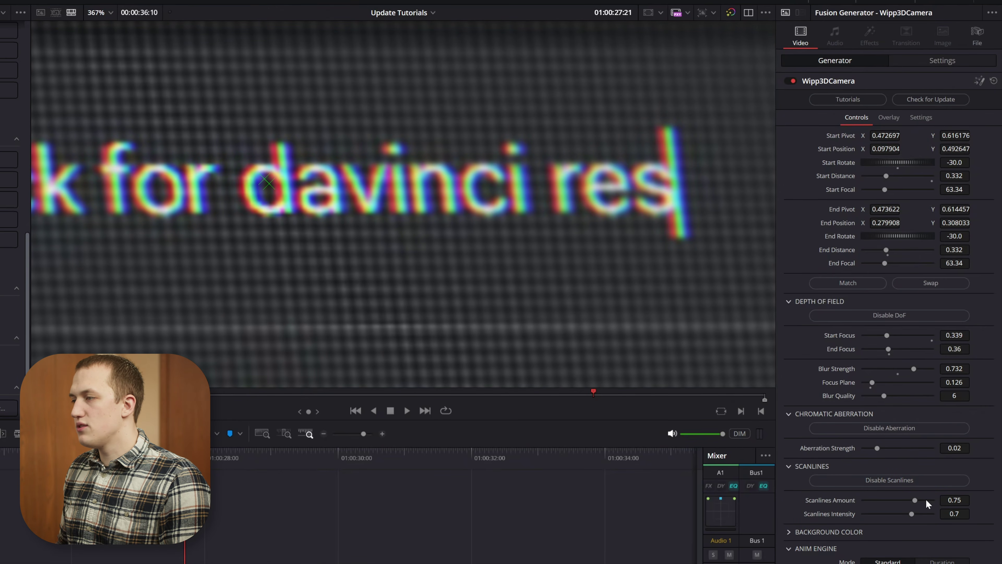
{"action": "left_click_drag", "start_coordinate": [915, 500], "coordinate": [921, 498]}
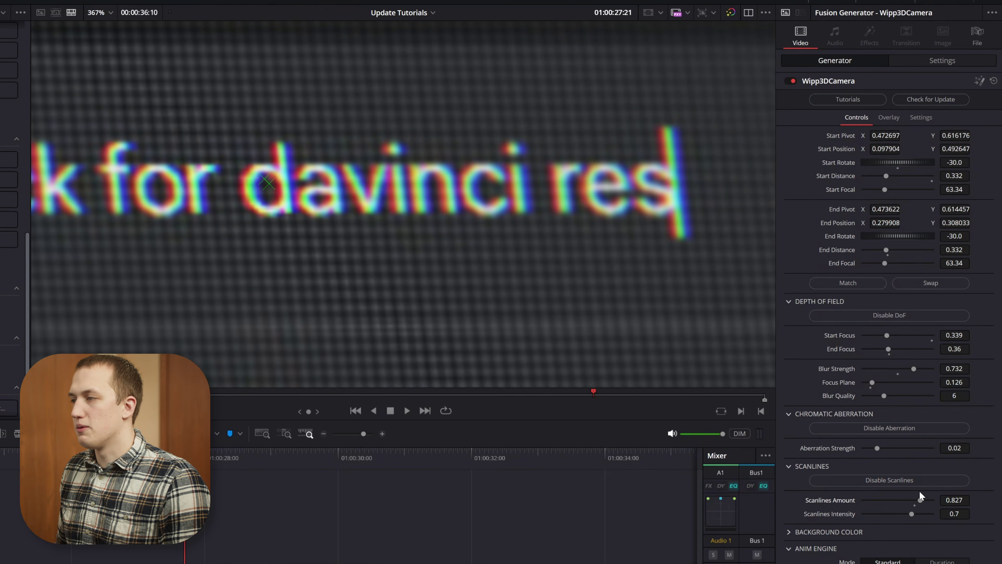
{"action": "left_click_drag", "start_coordinate": [955, 448], "coordinate": [949, 447]}
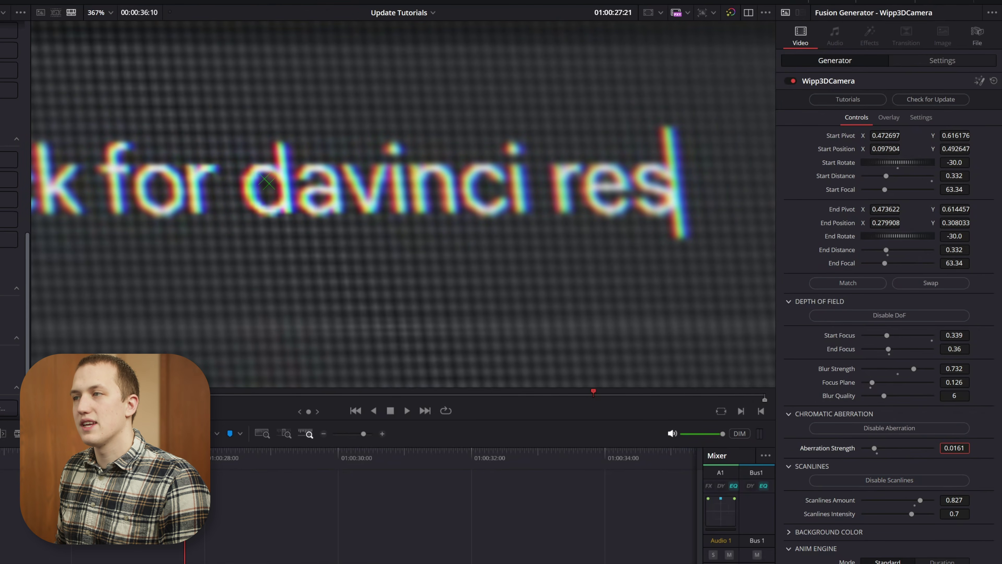
{"action": "key", "text": "shift+z"}
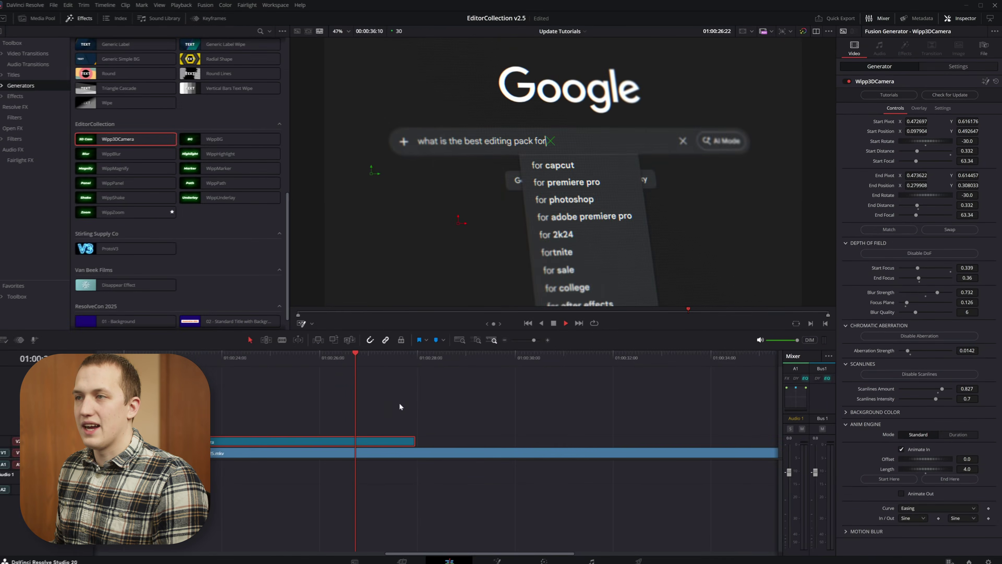
{"action": "key", "text": "space"}
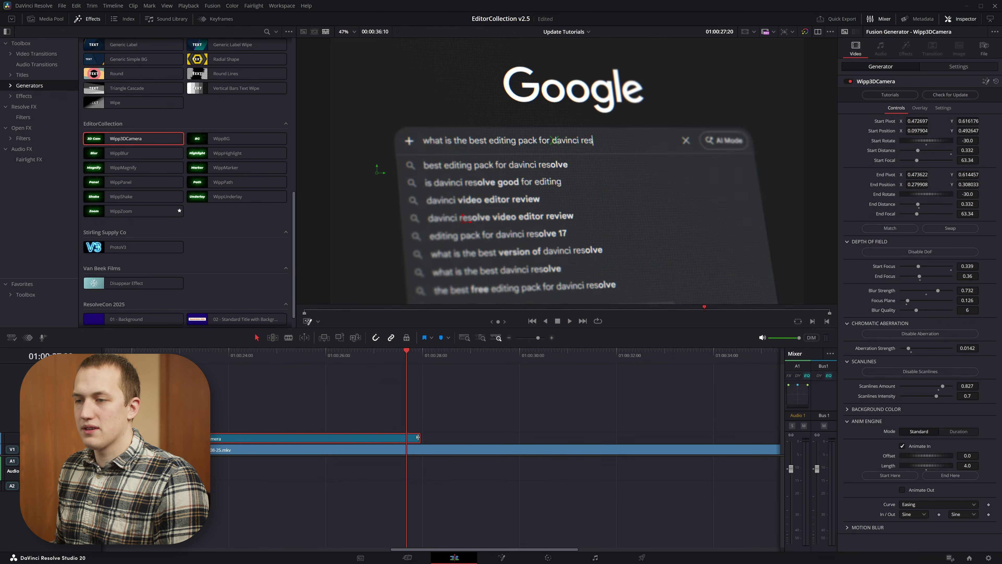
Extend the Wipp3DCamera clip to just past 01:00:32:00 and end its animation at the playhead for a length of 5.166667.
{"action": "left_click_drag", "start_coordinate": [419, 437], "coordinate": [633, 437]}
{"action": "left_click_drag", "start_coordinate": [406, 356], "coordinate": [428, 358]}
{"action": "left_click", "coordinate": [434, 441]}
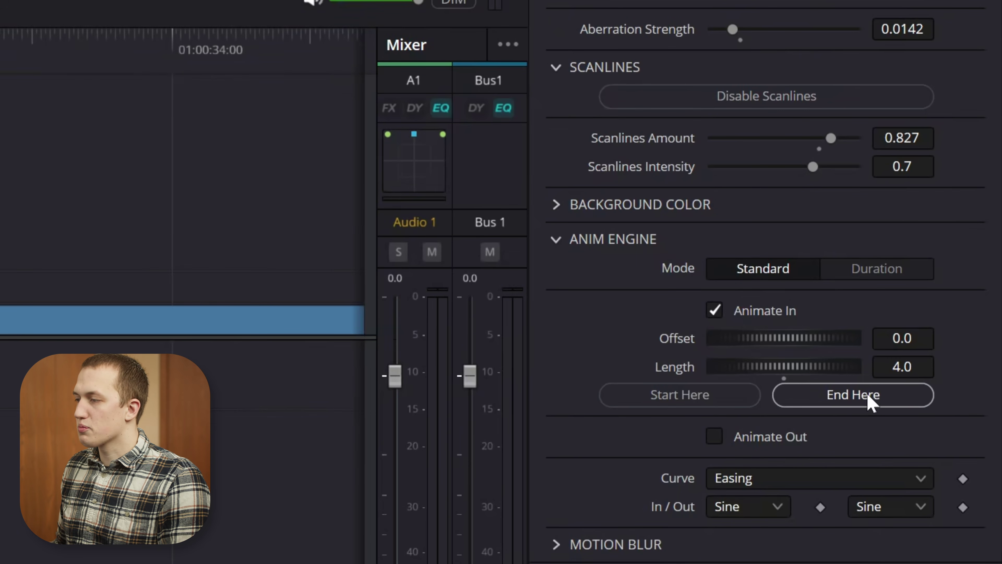
{"action": "left_click", "coordinate": [836, 403]}
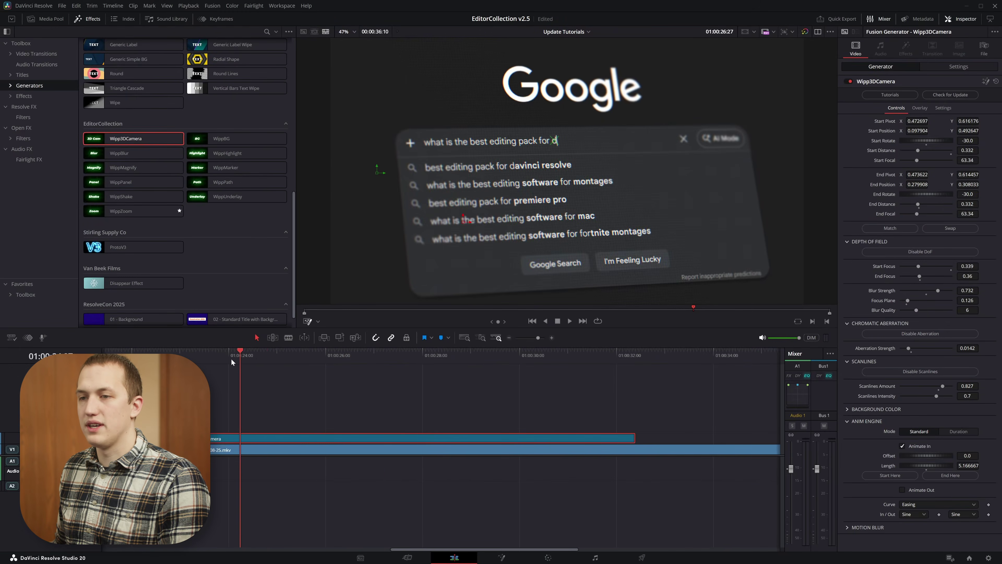
{"action": "left_click", "coordinate": [178, 352]}
{"action": "key", "text": "space"}
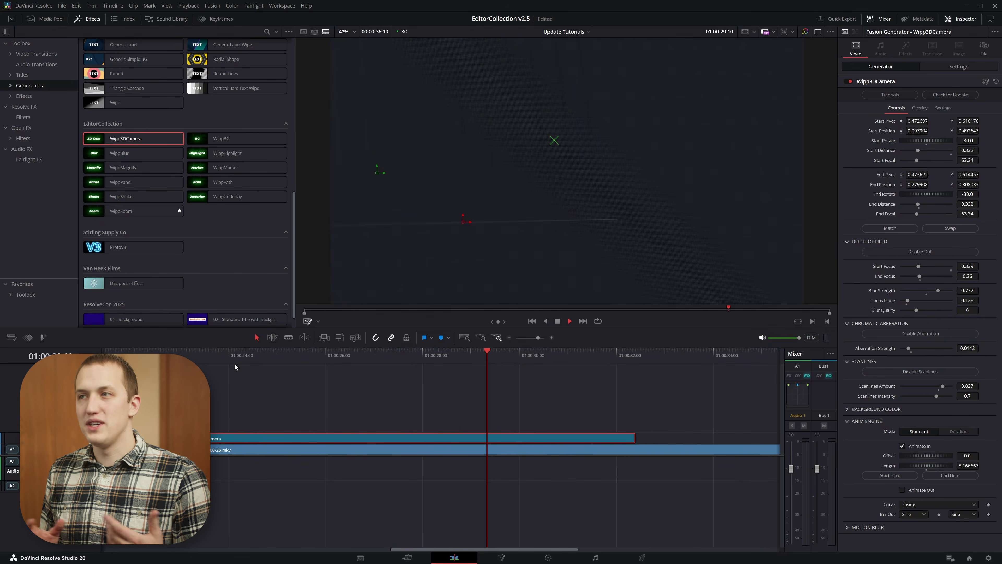
{"action": "key", "text": "space"}
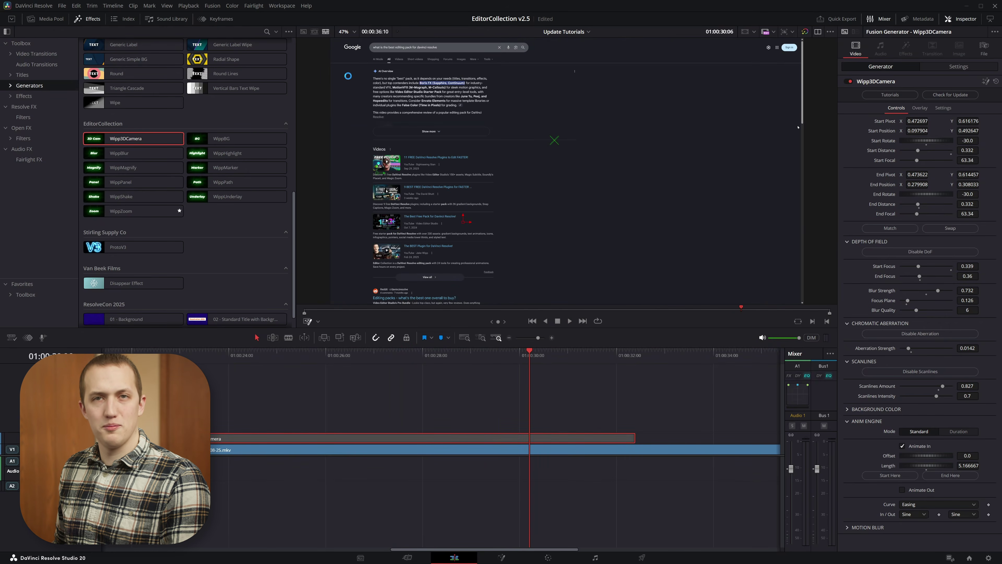
Split the screen recording at 01:00:32:22 and move its later section to start at 01:00:28:12, clearing the leftover piece.
{"action": "left_click_drag", "start_coordinate": [537, 362], "coordinate": [674, 367]}
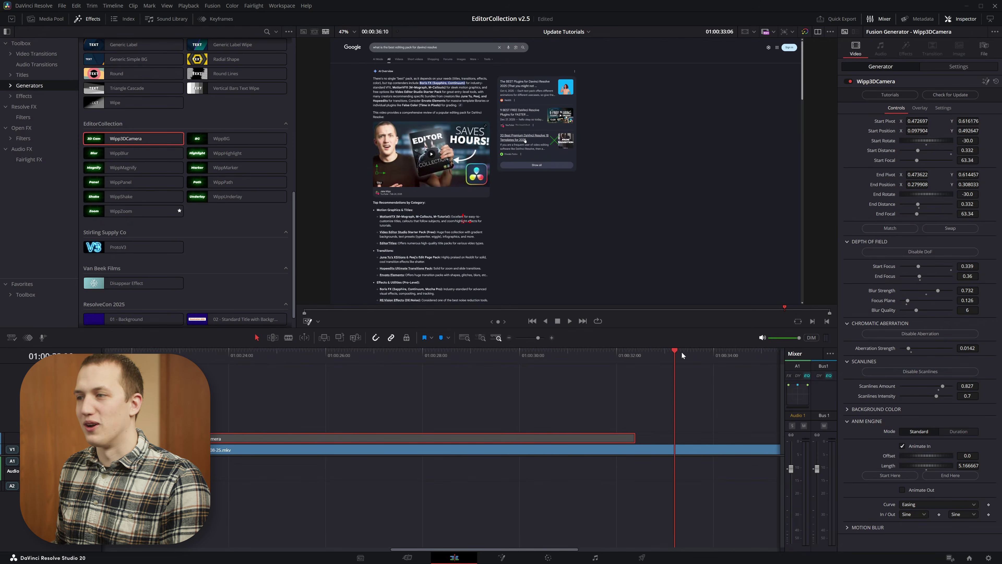
{"action": "left_click_drag", "start_coordinate": [667, 354], "coordinate": [652, 362]}
{"action": "key", "text": "ctrl+b"}
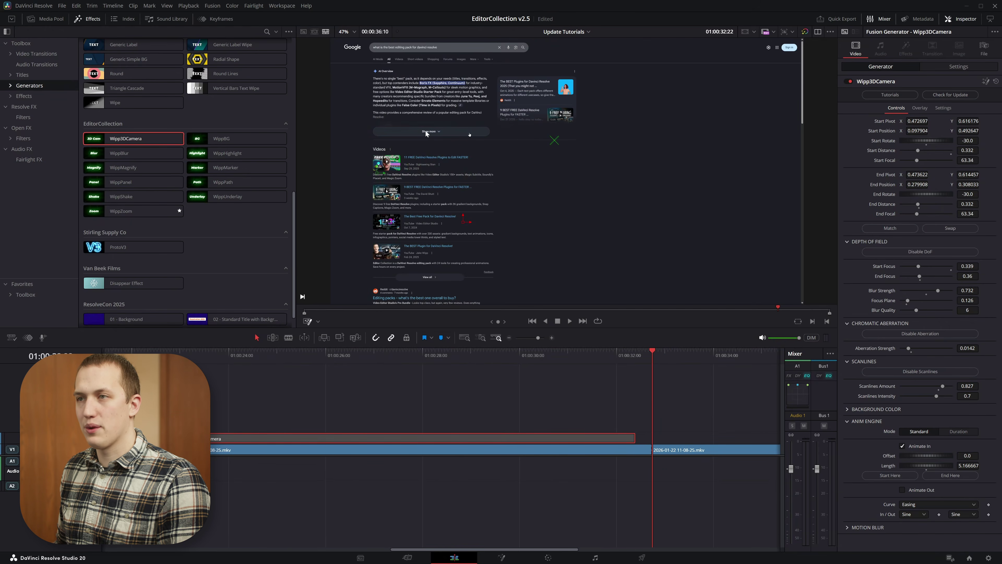
{"action": "left_click_drag", "start_coordinate": [627, 368], "coordinate": [443, 373]}
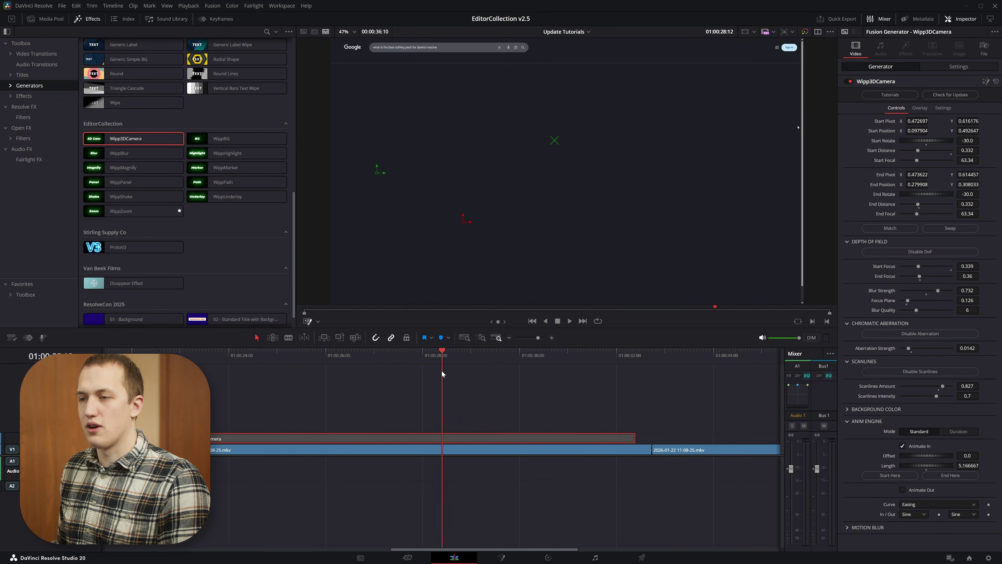
{"action": "left_click_drag", "start_coordinate": [673, 454], "coordinate": [464, 453]}
{"action": "left_click_drag", "start_coordinate": [416, 354], "coordinate": [394, 355]}
{"action": "key", "text": "space"}
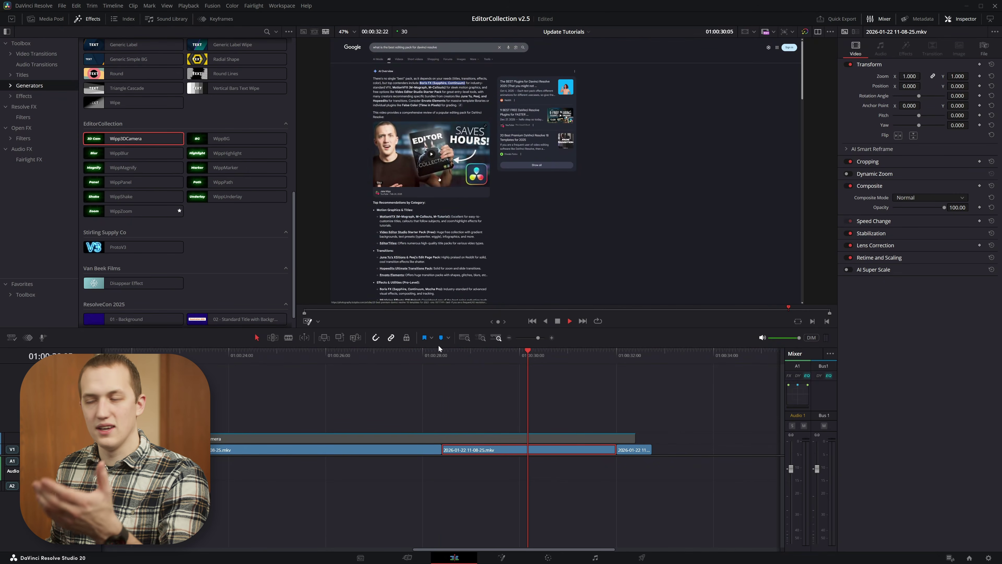
{"action": "key", "text": "ctrl+z"}
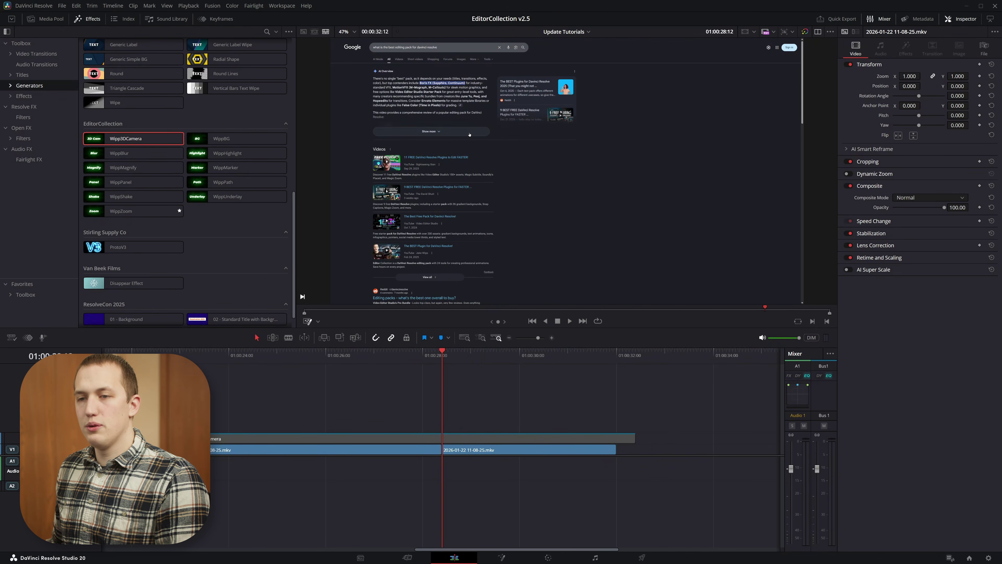
Re-enable the Wipp3DCamera clip, split it at 01:00:28:12 and end the second part's animation at the playhead near 01:00:30:15.
{"action": "left_click", "coordinate": [521, 439]}
{"action": "left_click", "coordinate": [463, 441]}
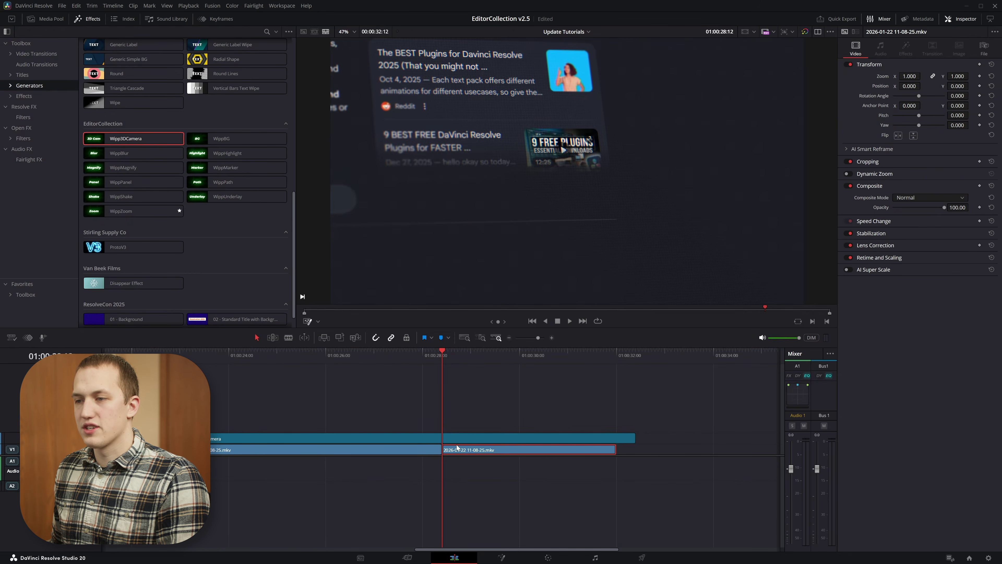
{"action": "key", "text": "ctrl+b"}
{"action": "key", "text": "space"}
{"action": "left_click", "coordinate": [546, 439]}
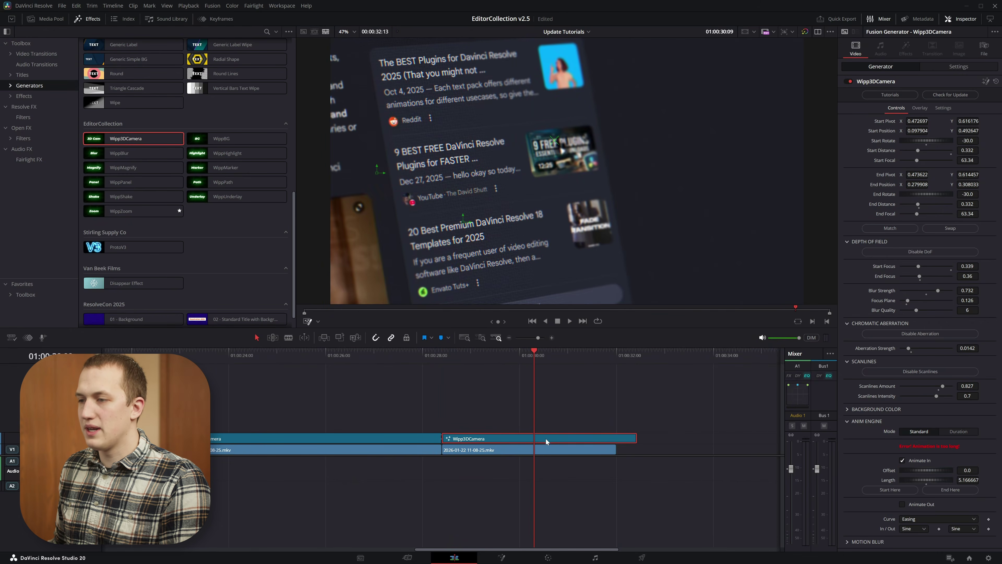
{"action": "left_click", "coordinate": [950, 489]}
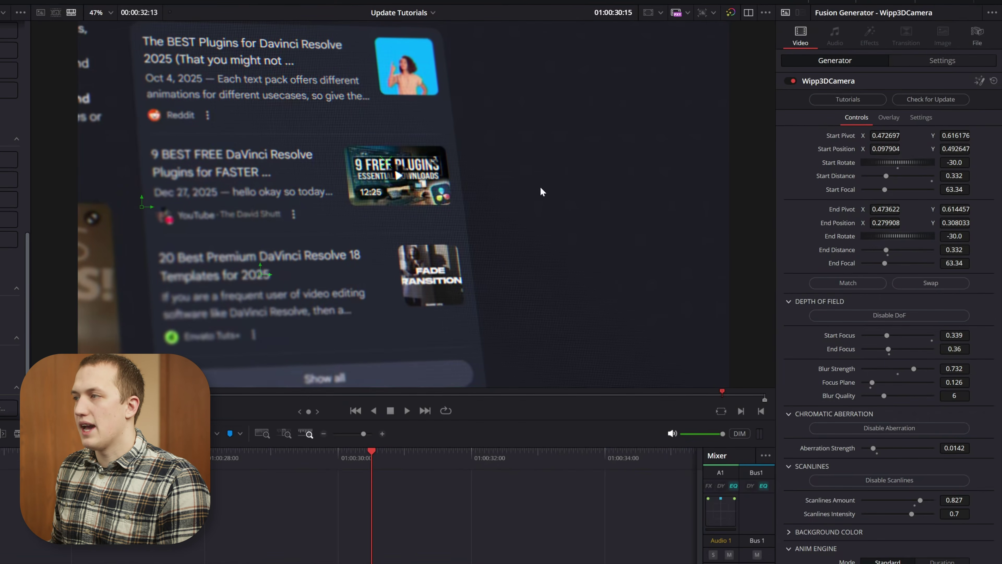
Try a wider end view with end pivot X at about 0.030, end distance 0.512 and end focus 0.52.
{"action": "left_click_drag", "start_coordinate": [901, 209], "coordinate": [807, 209]}
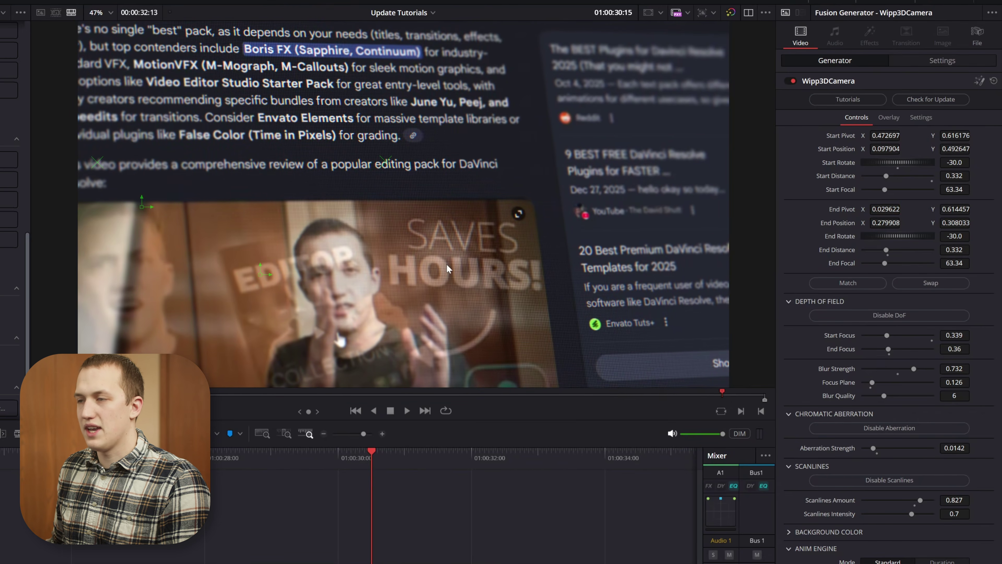
{"action": "left_click_drag", "start_coordinate": [888, 253], "coordinate": [899, 250]}
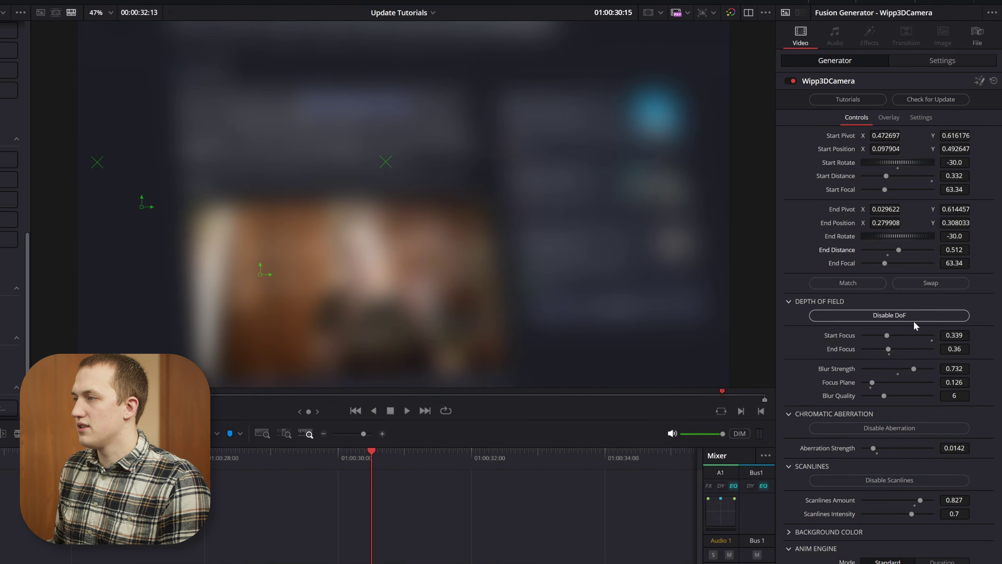
{"action": "left_click_drag", "start_coordinate": [888, 349], "coordinate": [899, 349]}
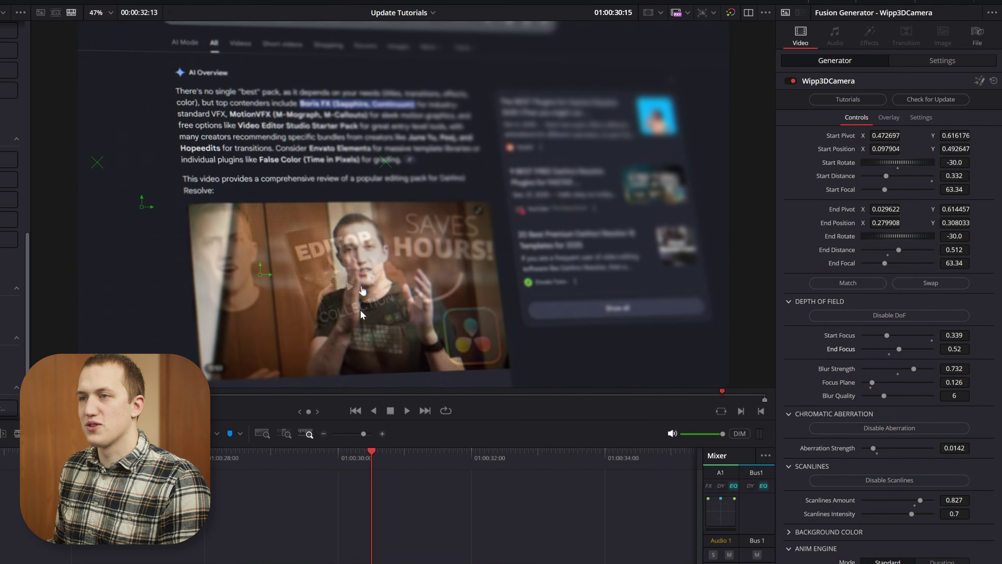
Try the end position at about 0.664, 0.379 and end pivot at 0.114, 0.567, play the move, and undo the end-view changes.
{"action": "left_click_drag", "start_coordinate": [260, 275], "coordinate": [510, 247]}
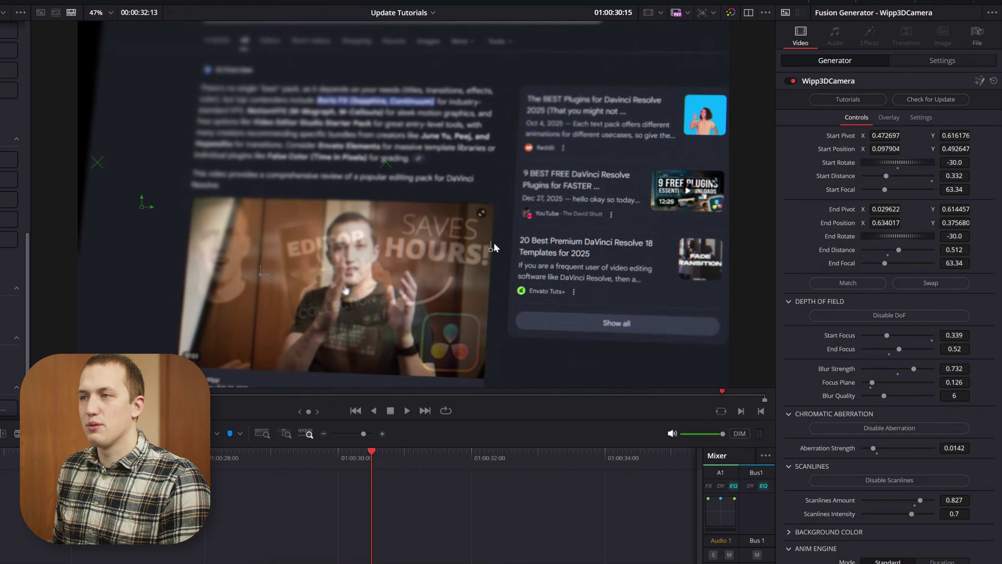
{"action": "left_click_drag", "start_coordinate": [100, 166], "coordinate": [155, 183]}
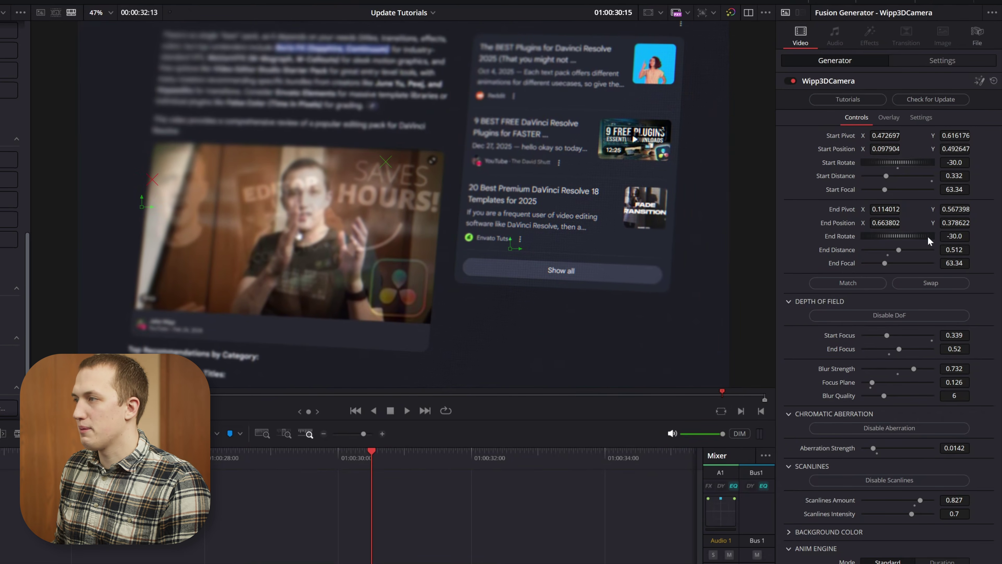
{"action": "key", "text": "/"}
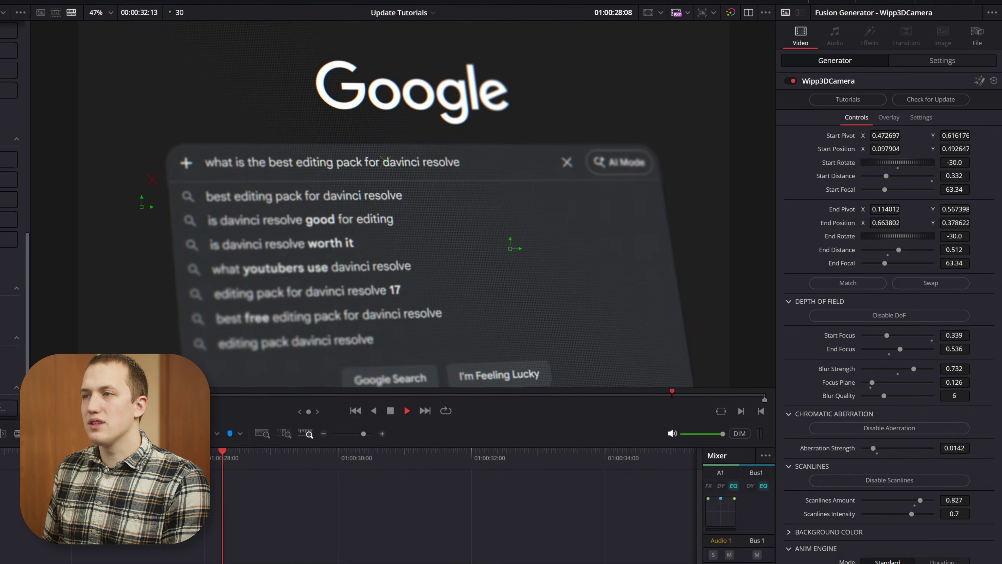
{"action": "key", "text": "space"}
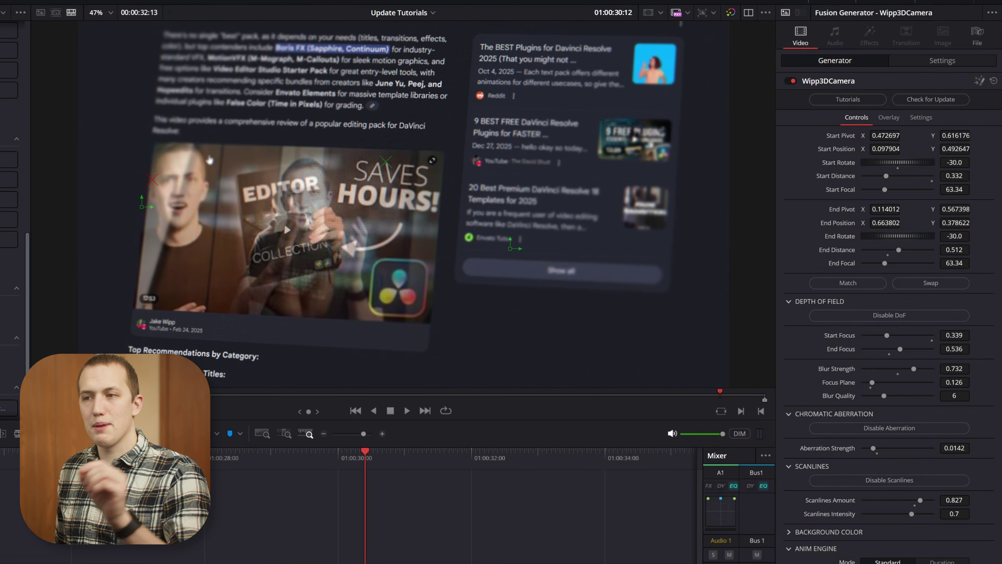
{"action": "key", "text": "ctrl+z"}
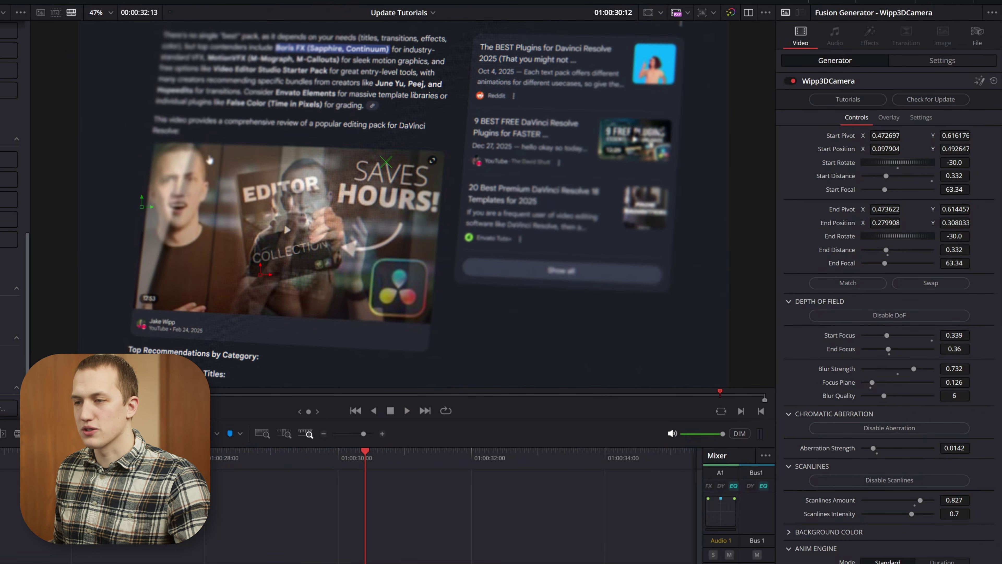
Restore the wider end view of the second Wipp3DCamera clip and match its start view to the first clip's end view.
{"action": "key", "text": "ctrl+shift+z"}
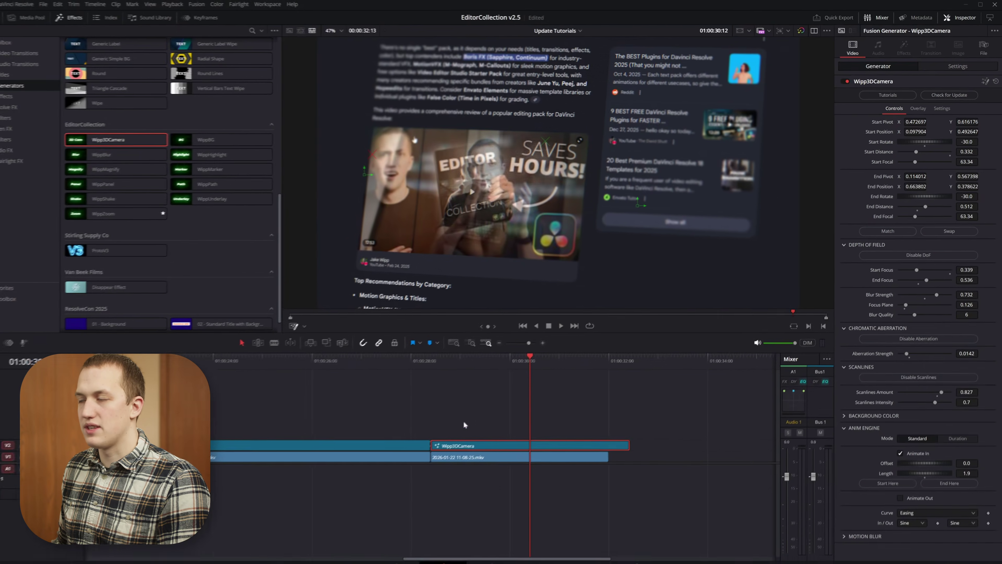
{"action": "left_click", "coordinate": [900, 228]}
{"action": "left_click", "coordinate": [434, 438]}
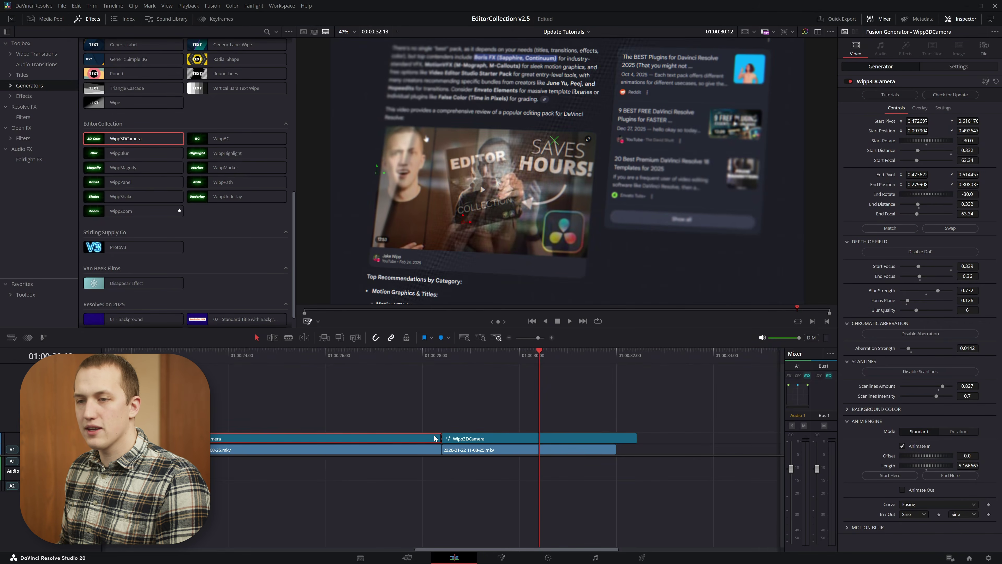
Play back the chained camera moves across the cut between the two Wipp3DCamera clips.
{"action": "left_click", "coordinate": [376, 352]}
{"action": "key", "text": "space"}
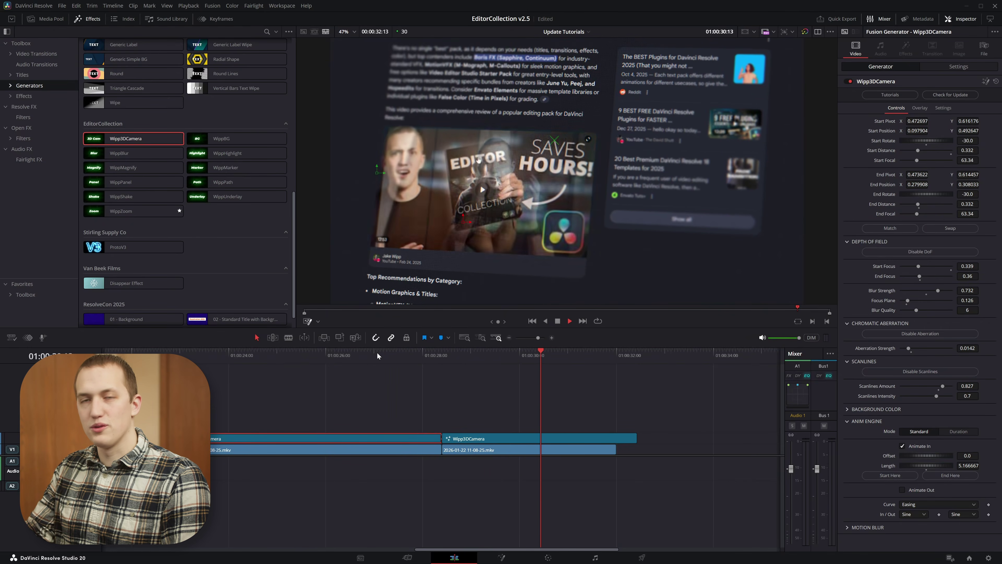
{"action": "key", "text": "space"}
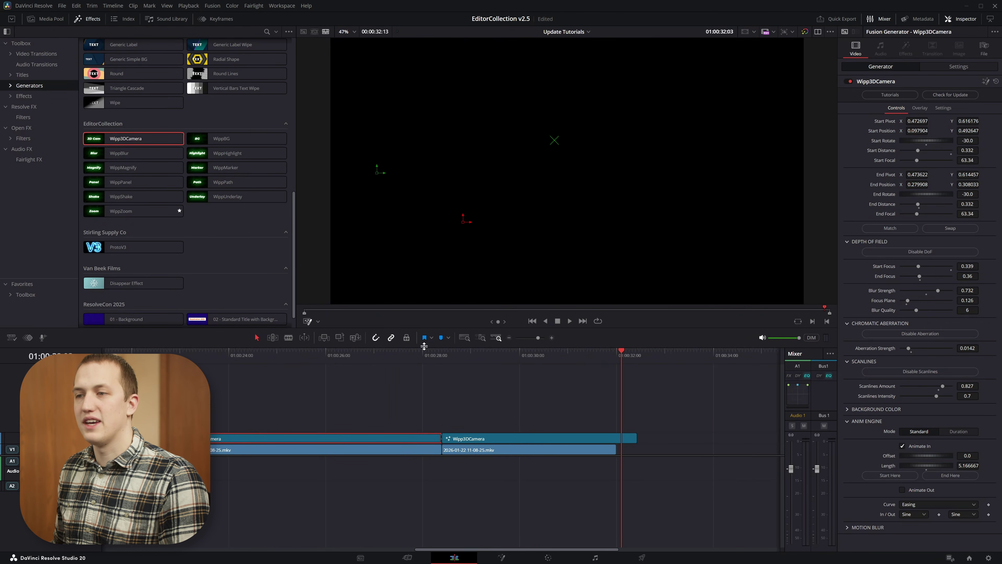
{"action": "left_click", "coordinate": [428, 355]}
{"action": "key", "text": "space"}
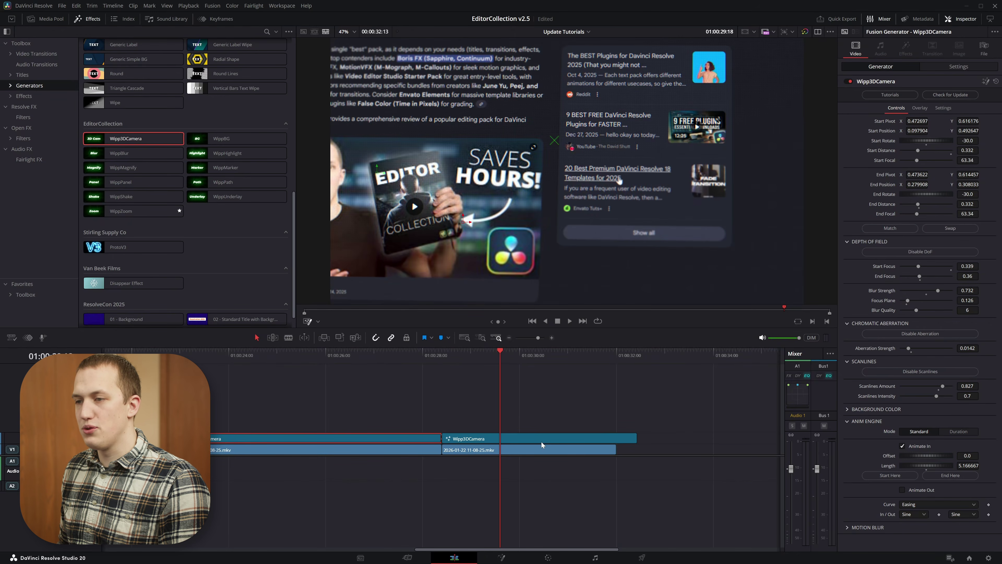
Move the second Wipp3DCamera clip 13 frames earlier so it ends with the recording, and replay the transition.
{"action": "left_click_drag", "start_coordinate": [539, 439], "coordinate": [519, 439]}
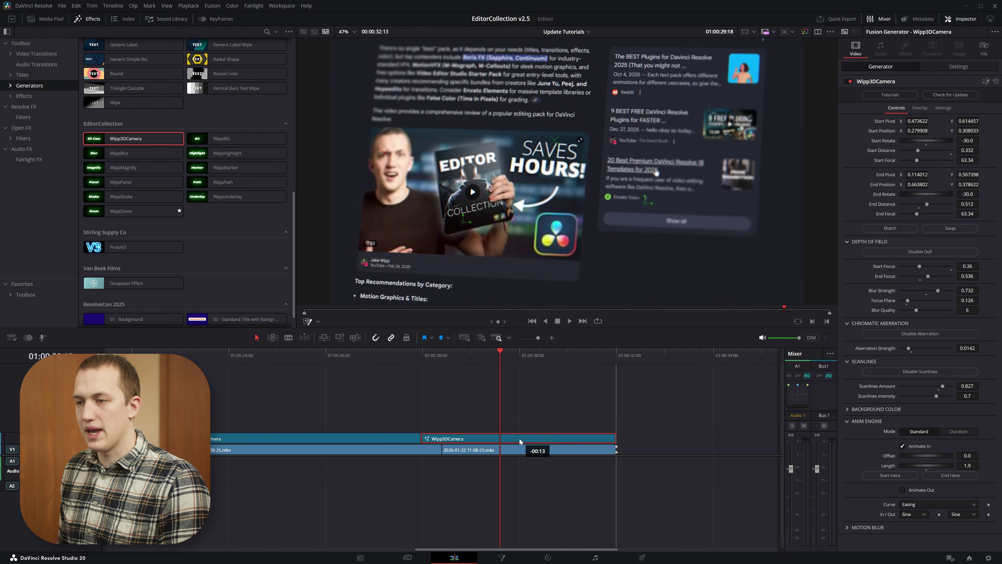
{"action": "left_click", "coordinate": [398, 350]}
{"action": "key", "text": "space"}
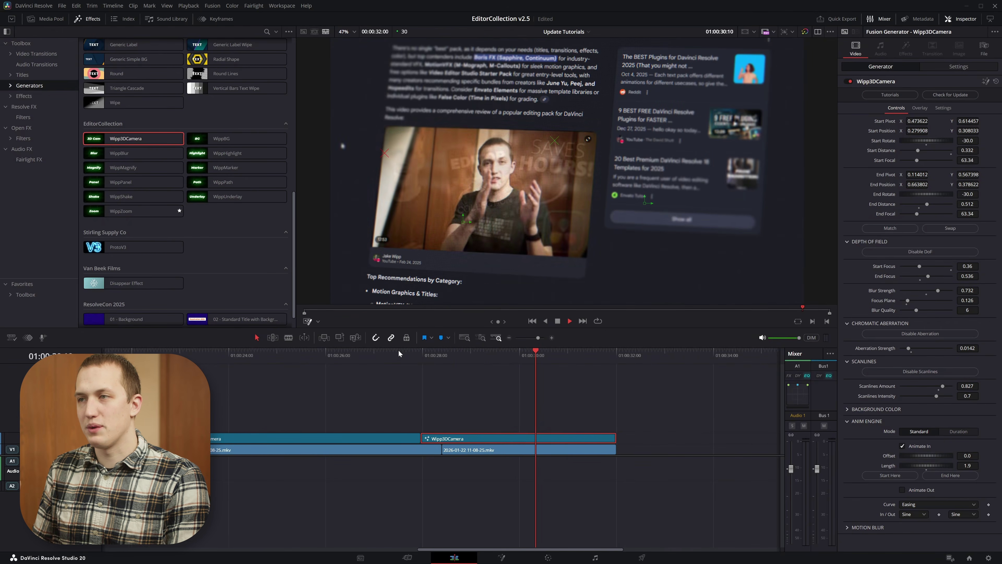
{"action": "left_click", "coordinate": [407, 354]}
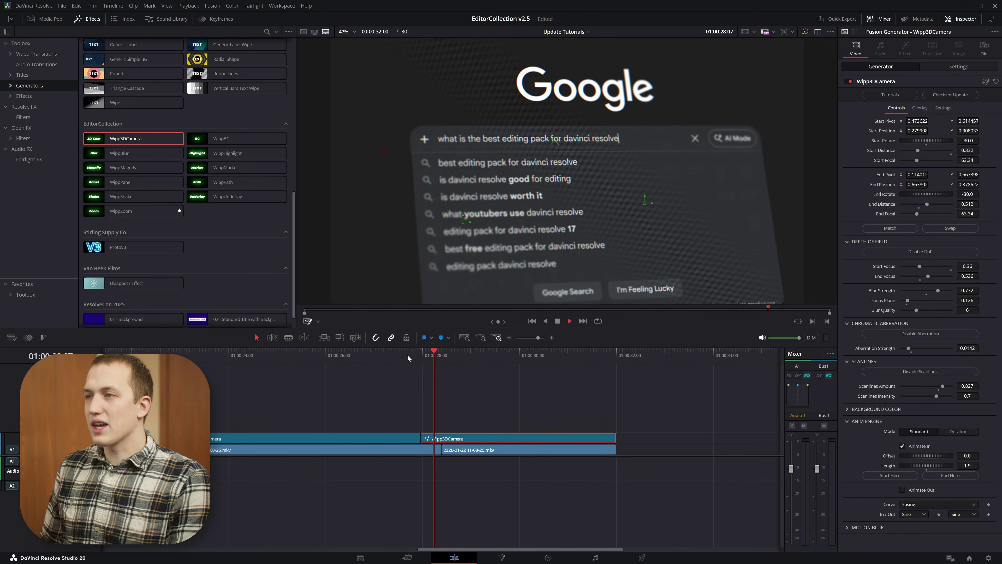
{"action": "key", "text": "space"}
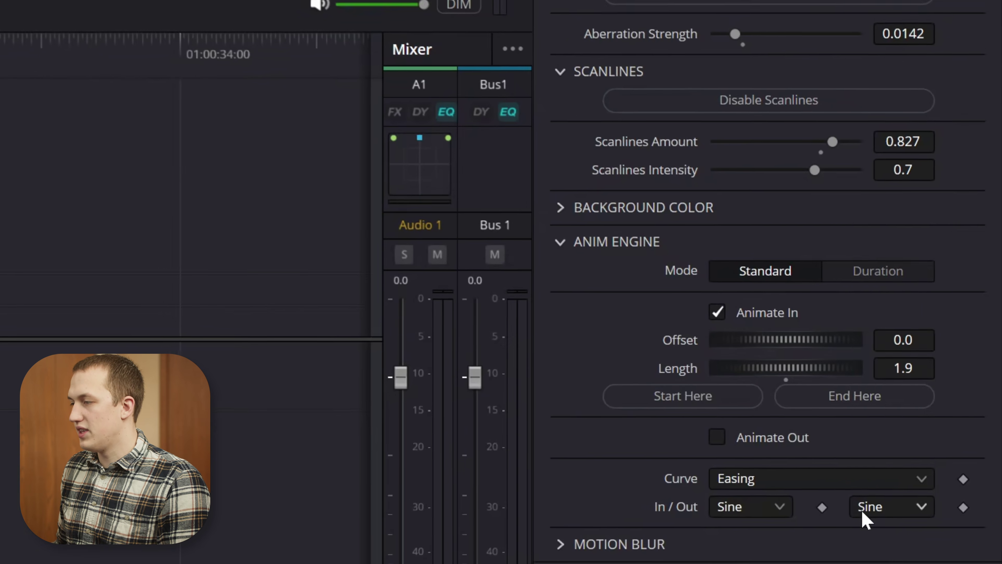
Set the second camera move's out easing to Expo and replay it from just before the cut.
{"action": "left_click", "coordinate": [959, 514]}
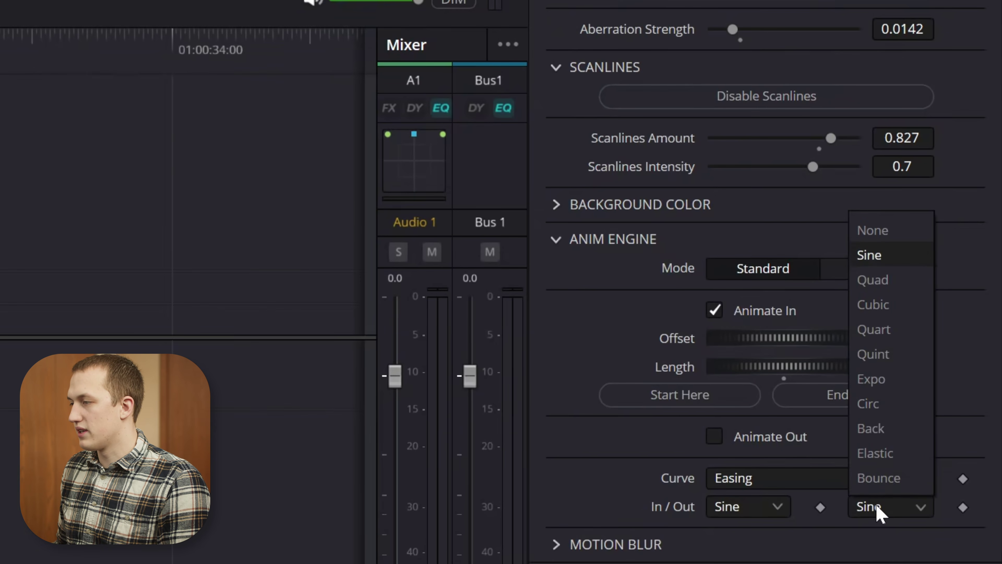
{"action": "left_click", "coordinate": [882, 378]}
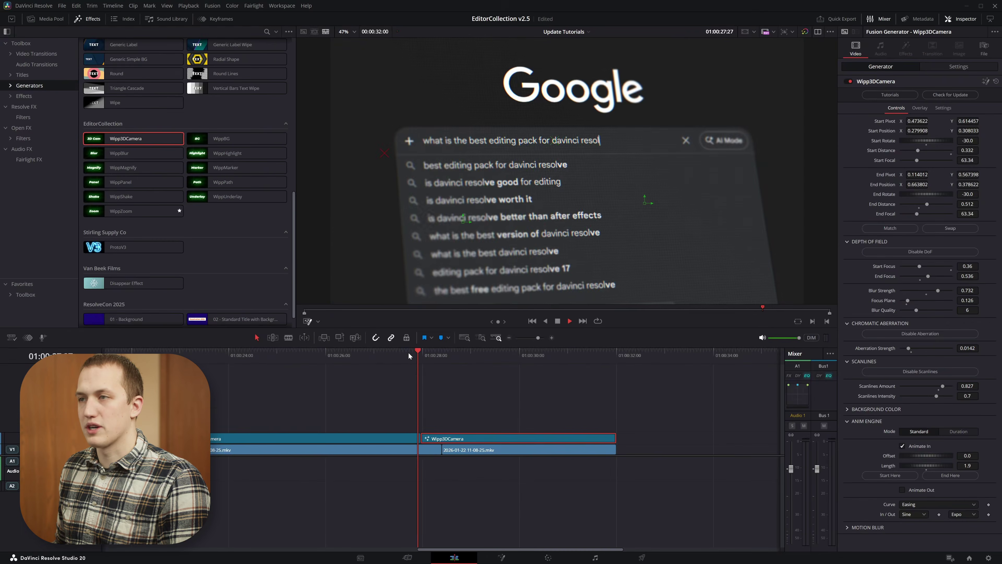
{"action": "left_click", "coordinate": [422, 351]}
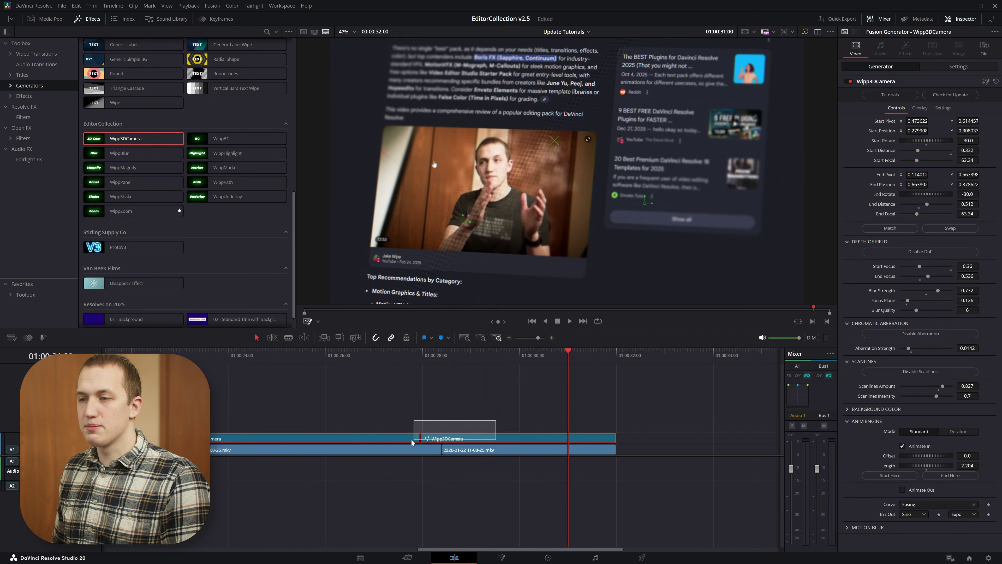
Select both Wipp3DCamera clips and open the Render in Place settings for them.
{"action": "left_click_drag", "start_coordinate": [413, 441], "coordinate": [413, 441]}
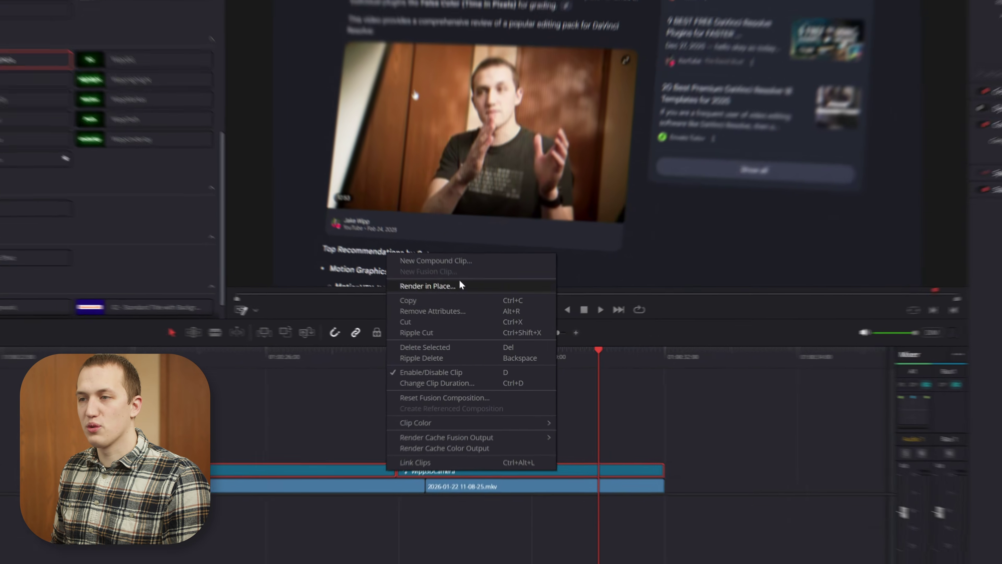
{"action": "left_click", "coordinate": [444, 303]}
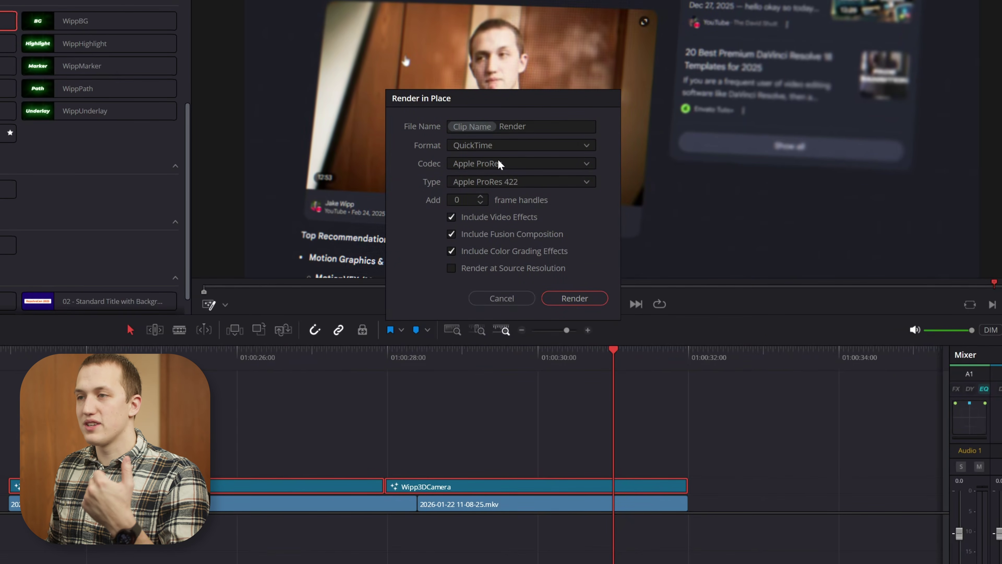